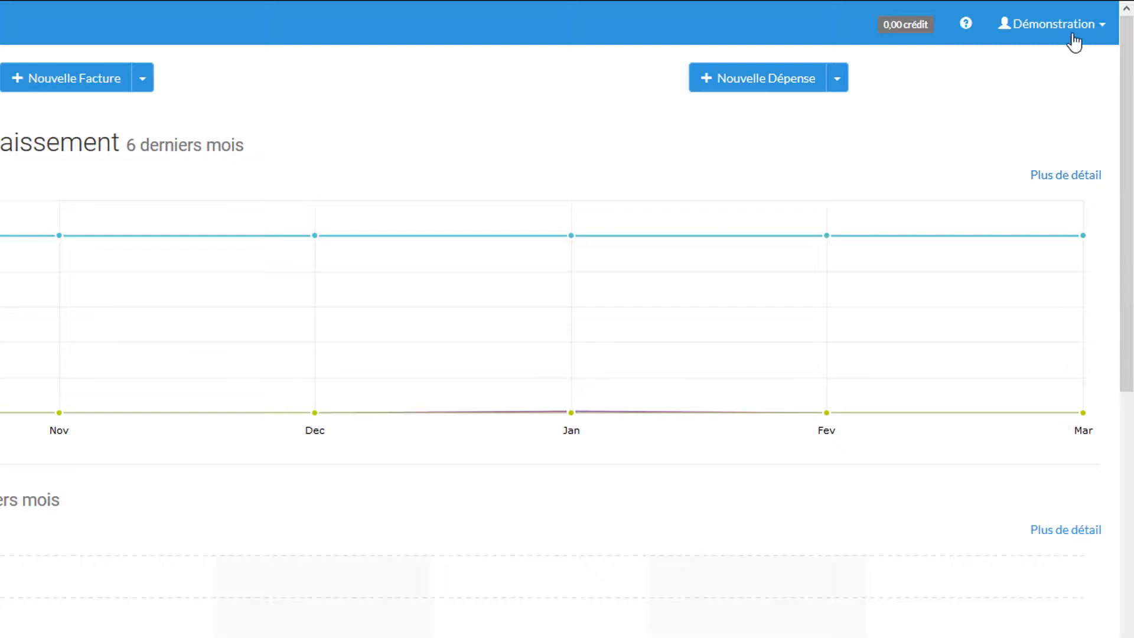
Install the Saisie de caisse module from the applications store and open the new Caisse section.
left_click(1069, 34)
left_click(1041, 188)
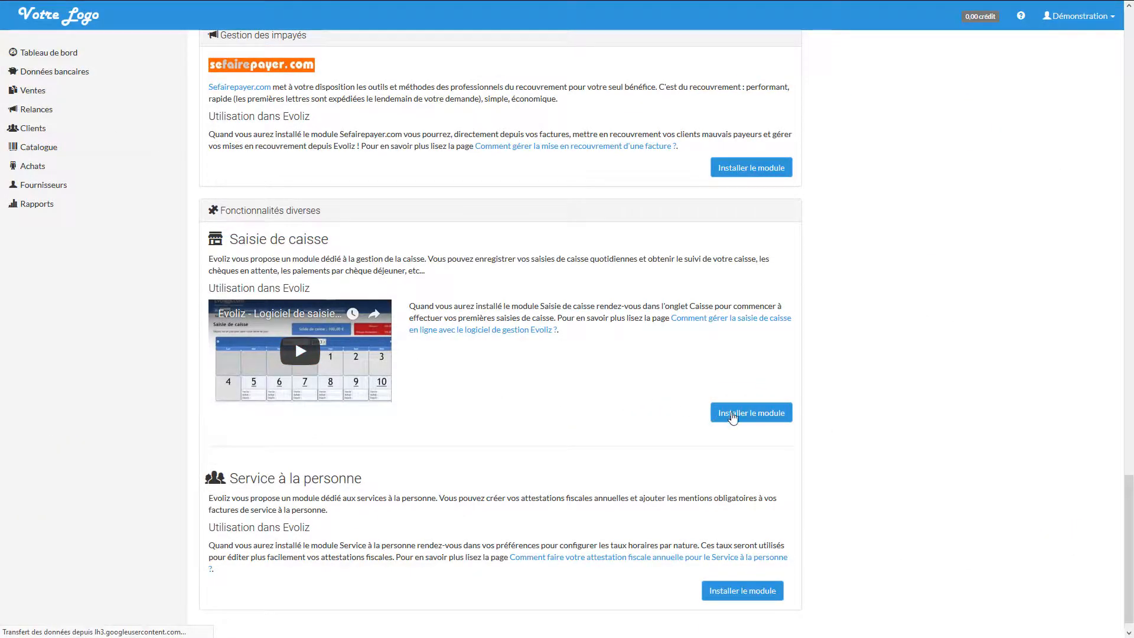
left_click(733, 414)
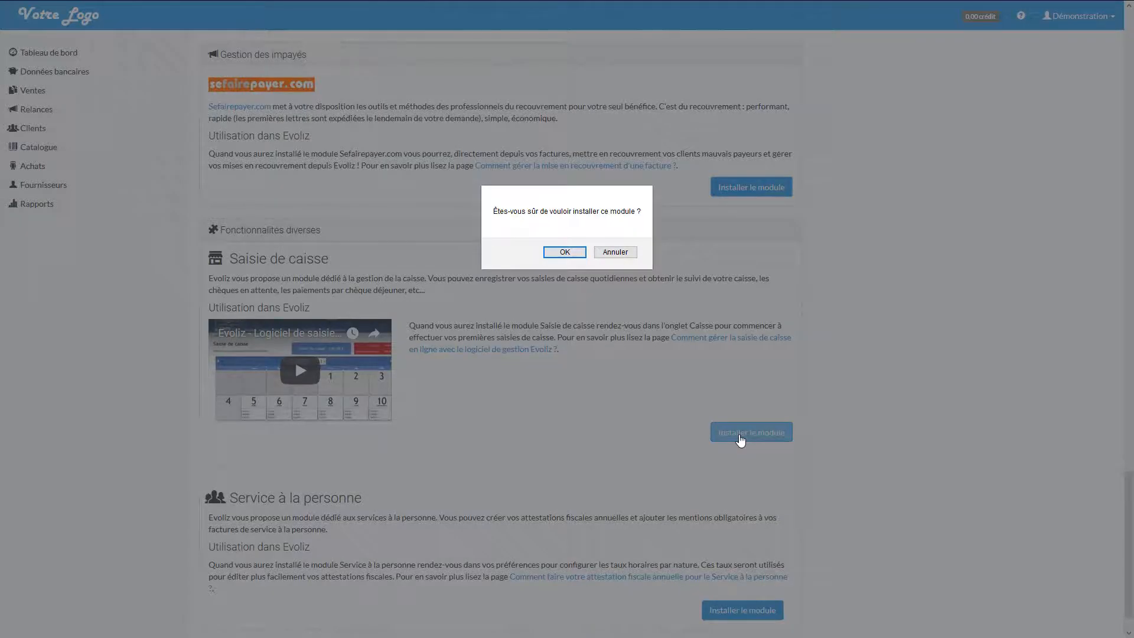
left_click(564, 253)
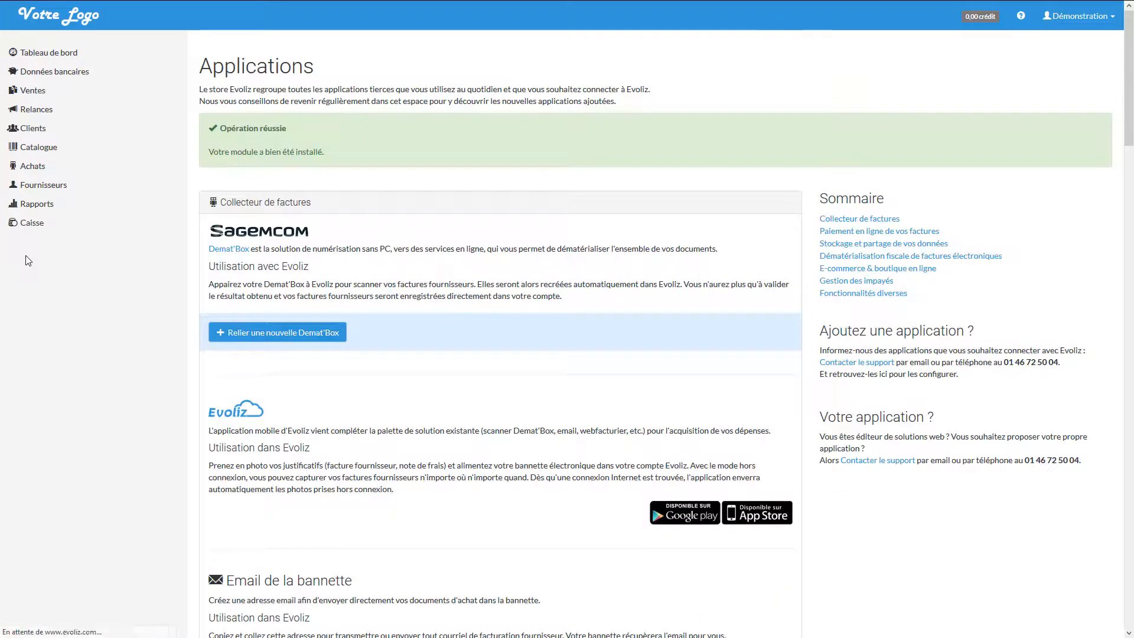
left_click(32, 223)
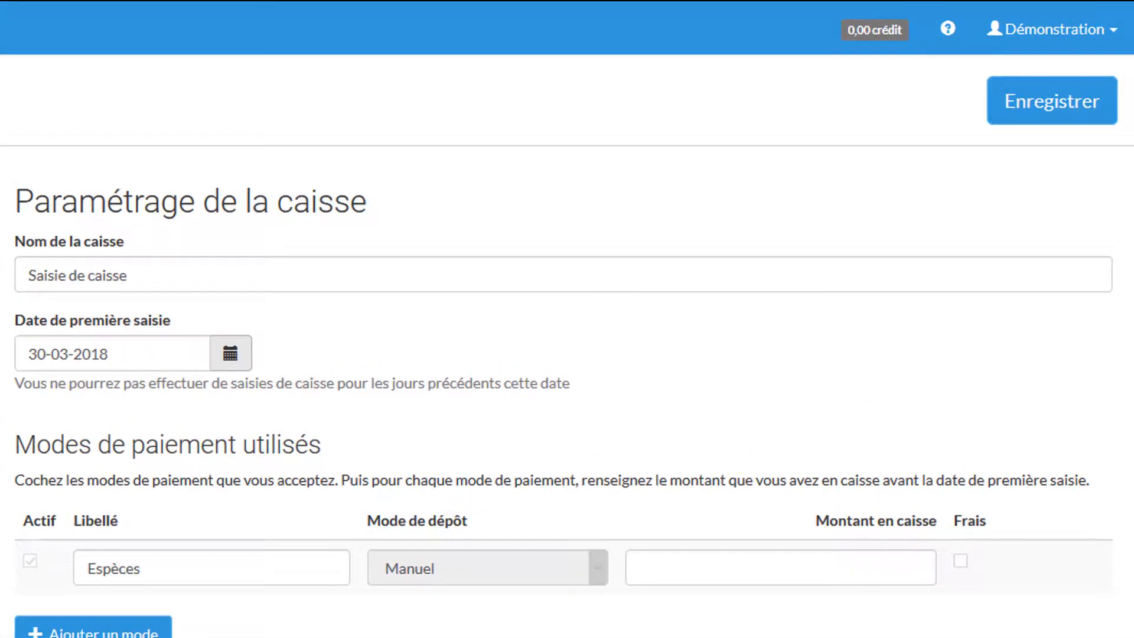
Name the cash register Caisse de Lyon and set its first entry date to 01-03-2018.
left_click(128, 275)
key("BackSpace")
key("BackSpace")
key("BackSpace")
key("BackSpace")
key("BackSpace")
key("BackSpace")
key("BackSpace")
key("BackSpace")
key("BackSpace")
key("BackSpace")
key("BackSpace")
key("BackSpace")
key("BackSpace")
key("BackSpace")
key("BackSpace")
key("BackSpace")
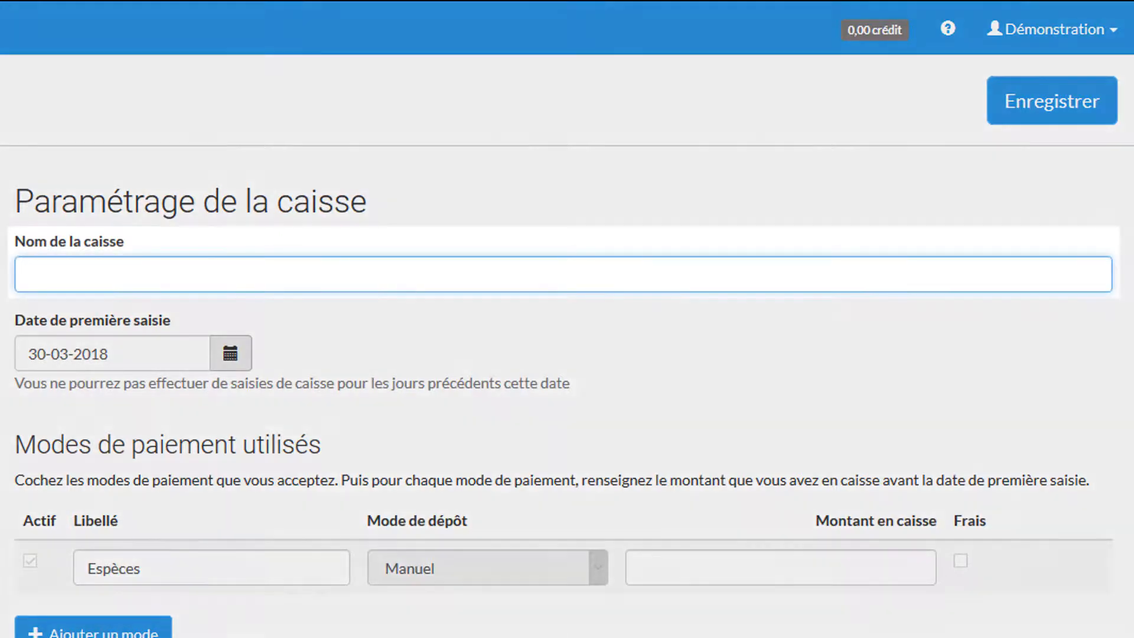
type("Caisse de Lyon")
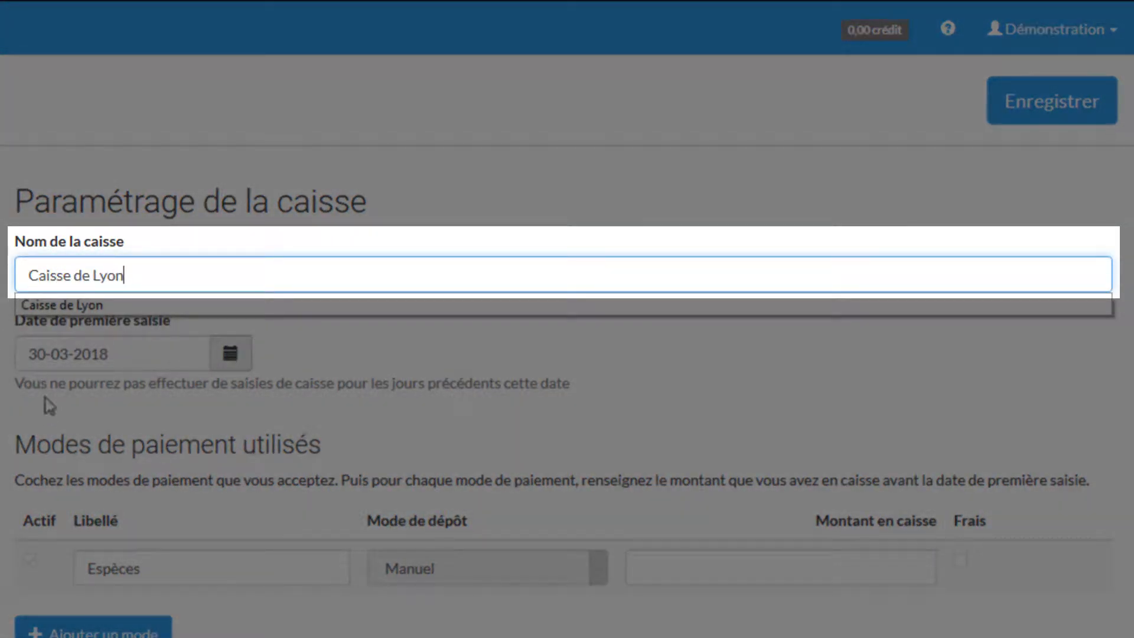
left_click(44, 402)
left_click(235, 358)
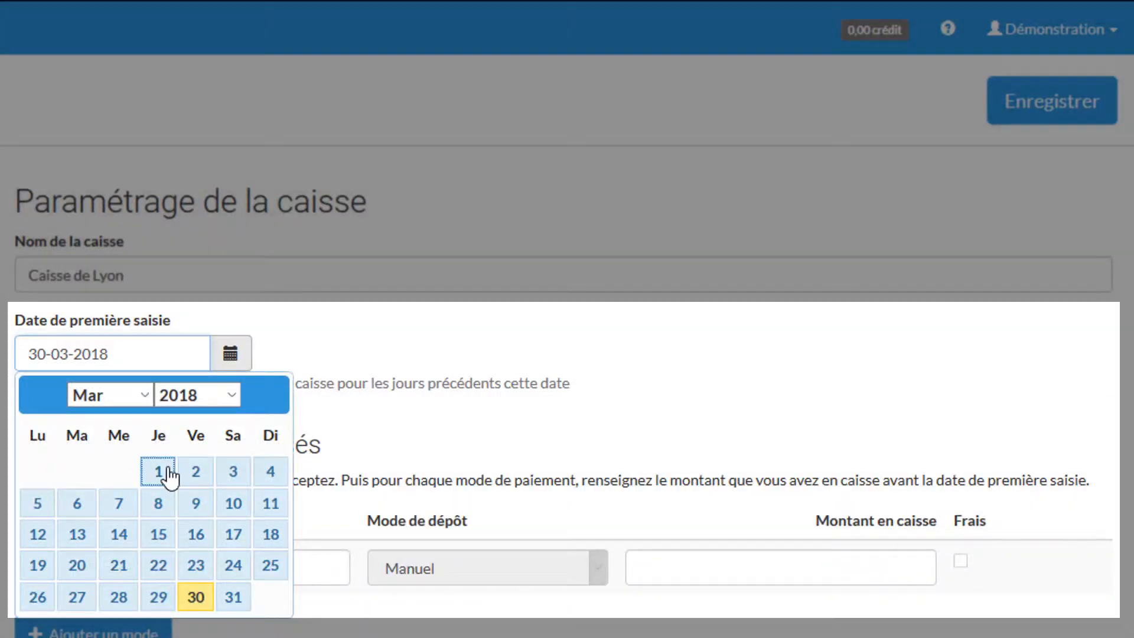
left_click(166, 472)
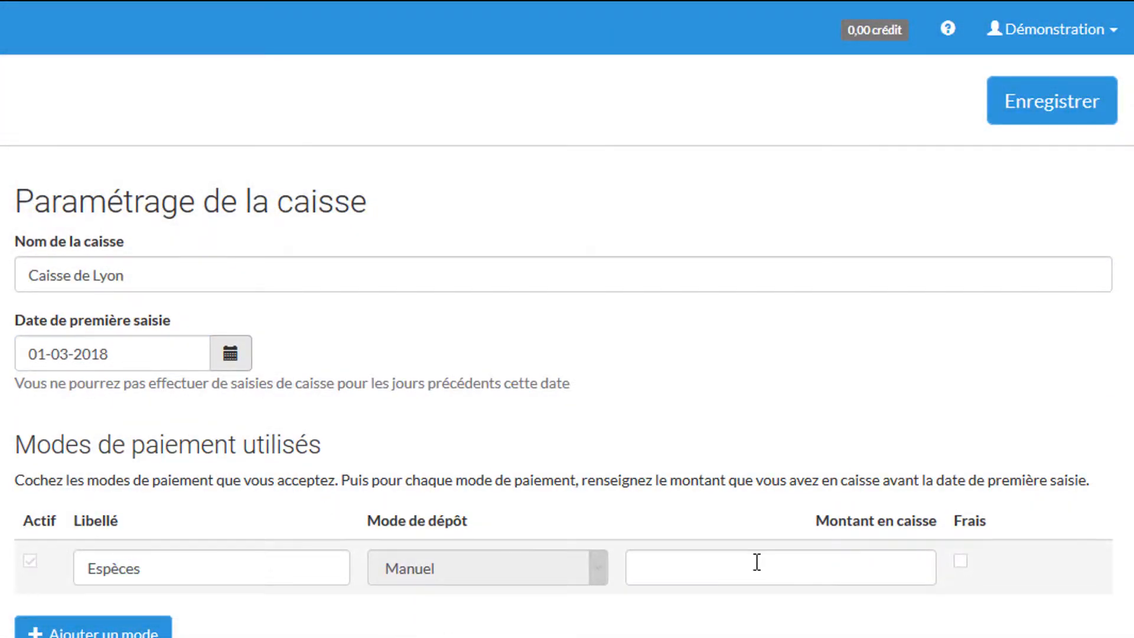
Set the opening cash amount for the Espèces payment mode to 150.
left_click(707, 576)
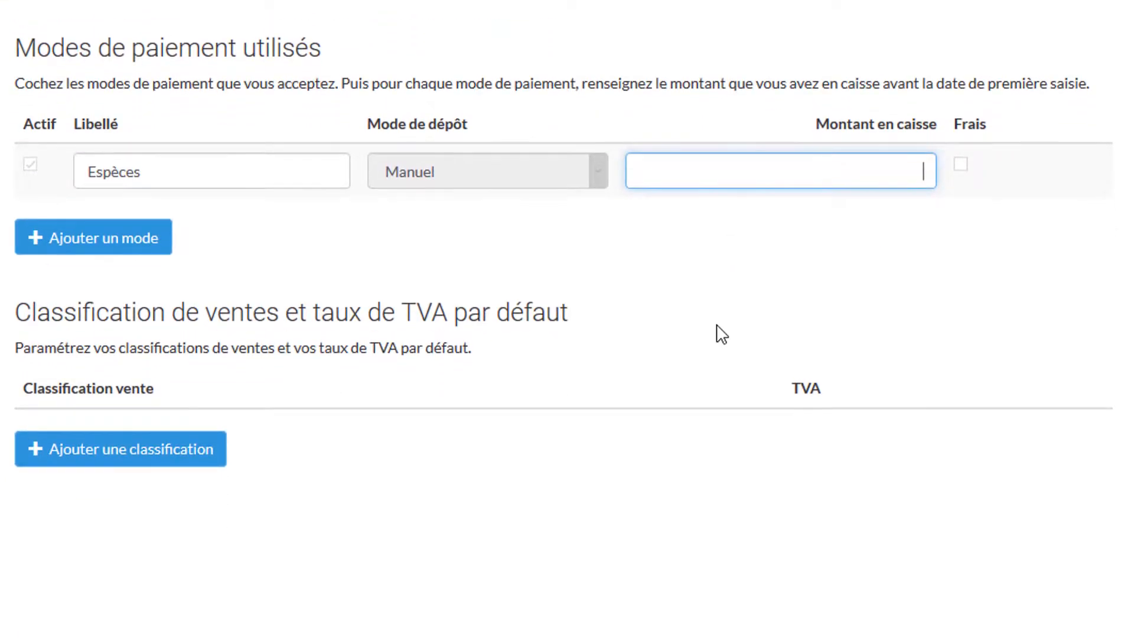
type("150")
left_click(722, 334)
Add a payment mode labelled Carte bancaire with the deposit mode Automatique.
left_click(117, 257)
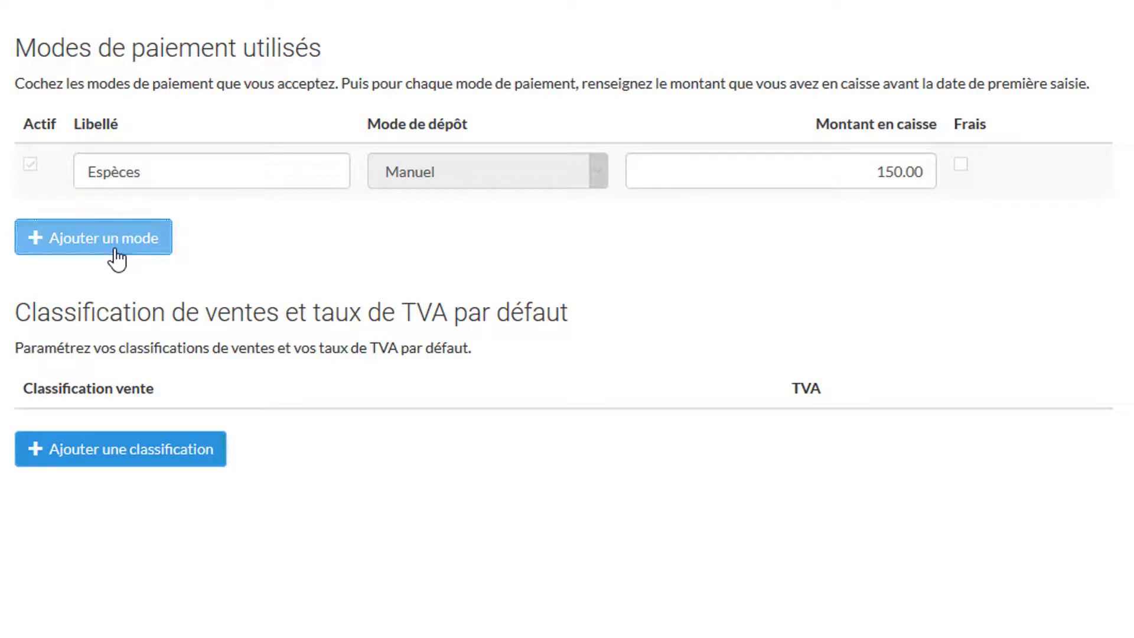
left_click(155, 233)
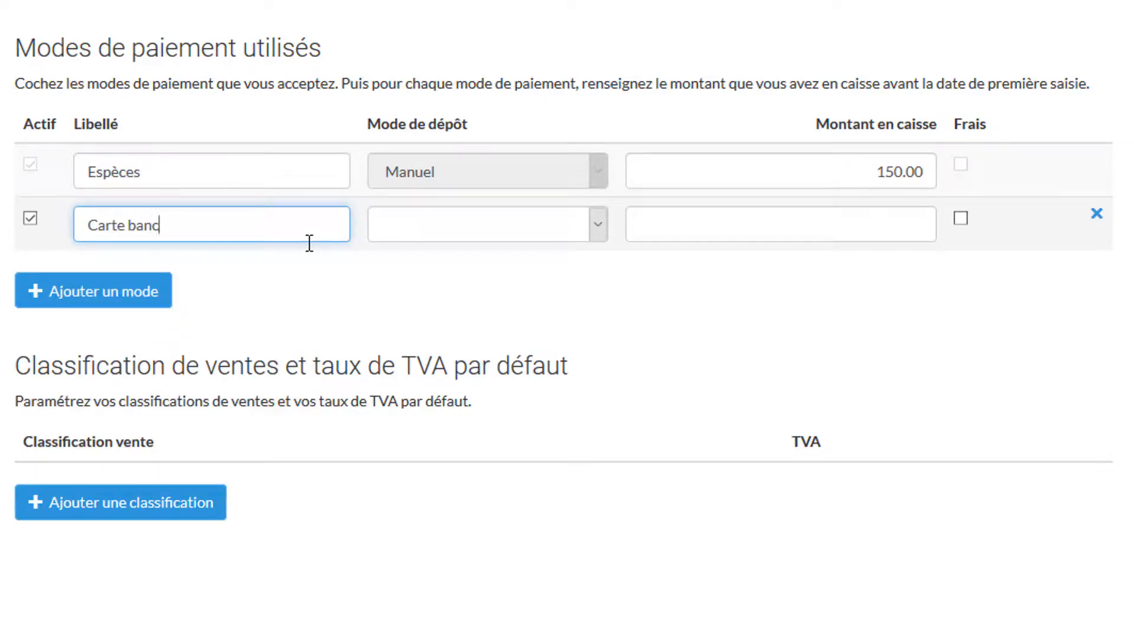
type("Carte bancaire")
left_click(450, 282)
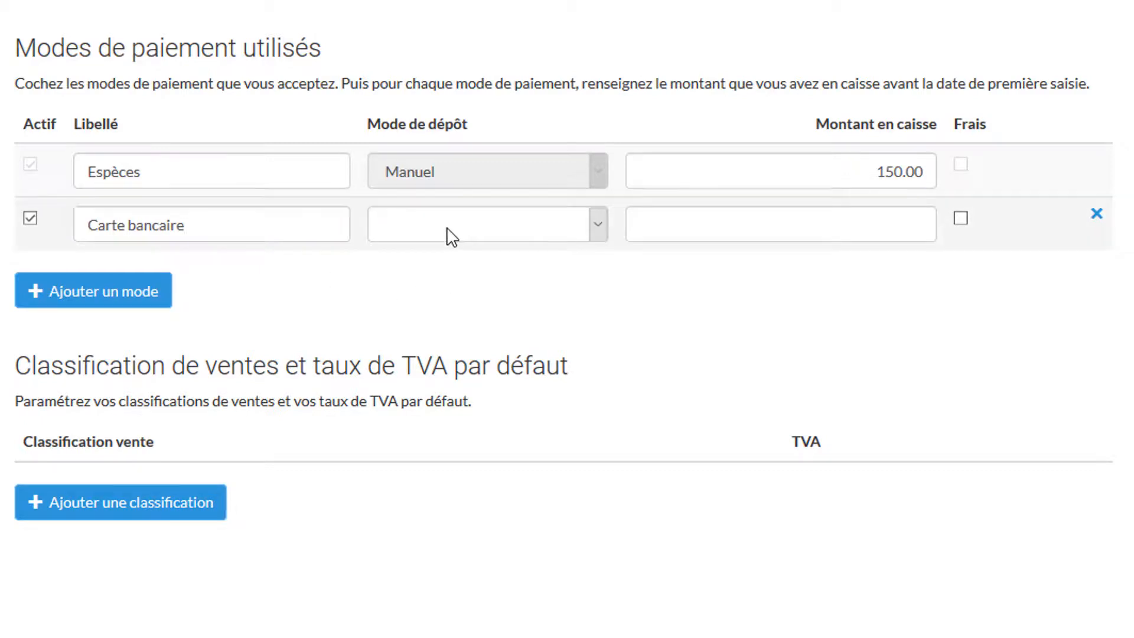
left_click(598, 230)
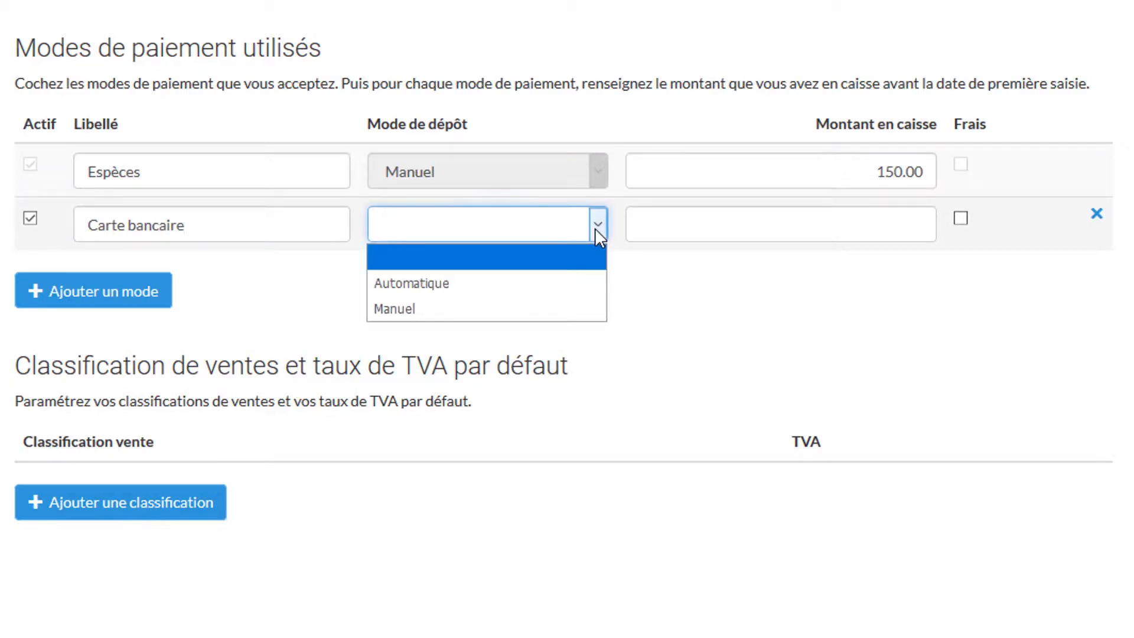
left_click(589, 295)
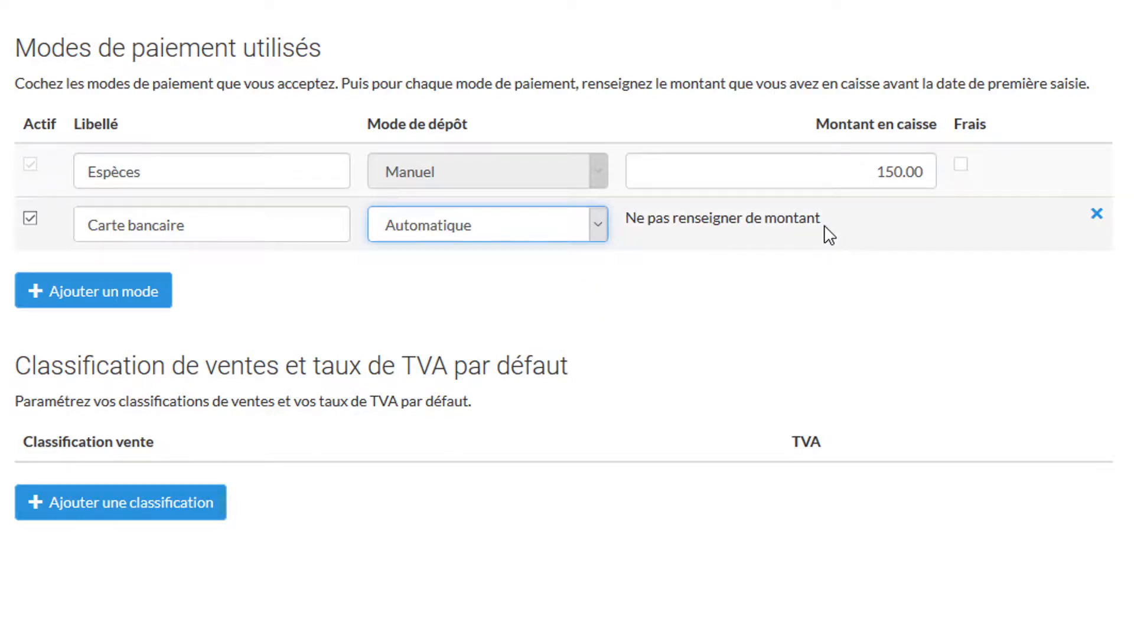
Add a payment mode labelled Tickets Restaurant with deposit mode Manuel, an amount of 200.00 and fees enabled.
left_click(150, 301)
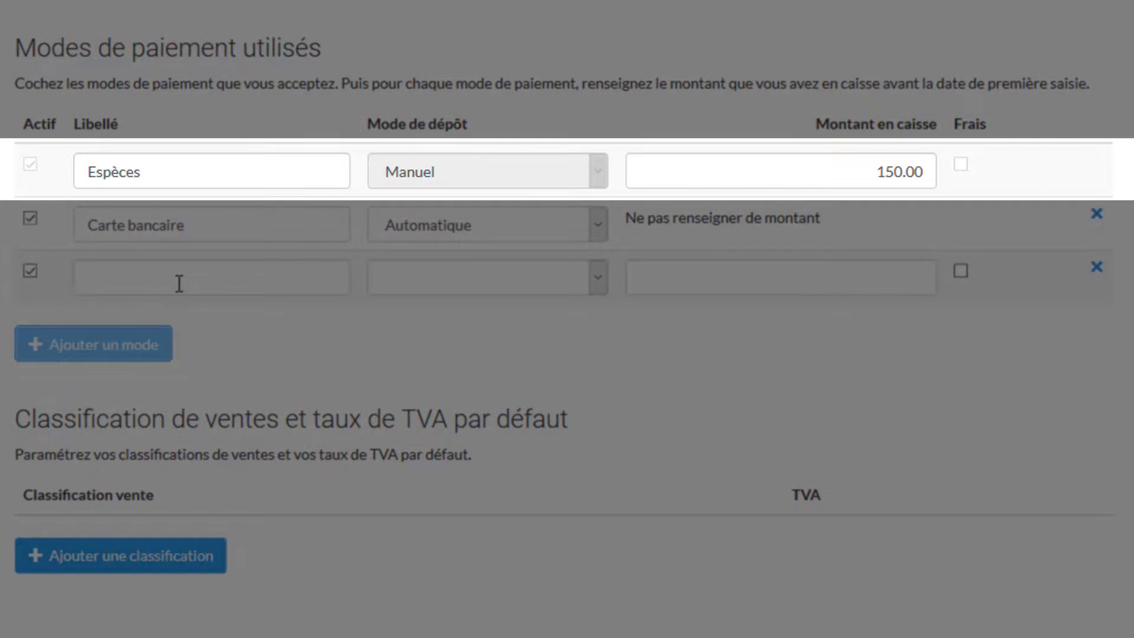
left_click(179, 283)
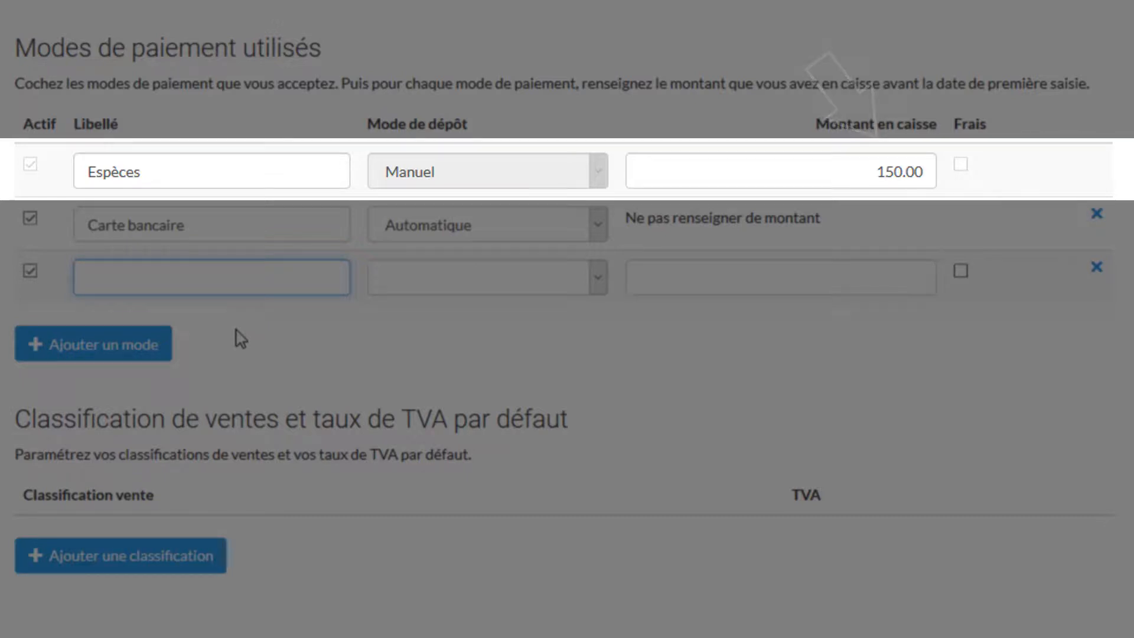
type("Tickets Re")
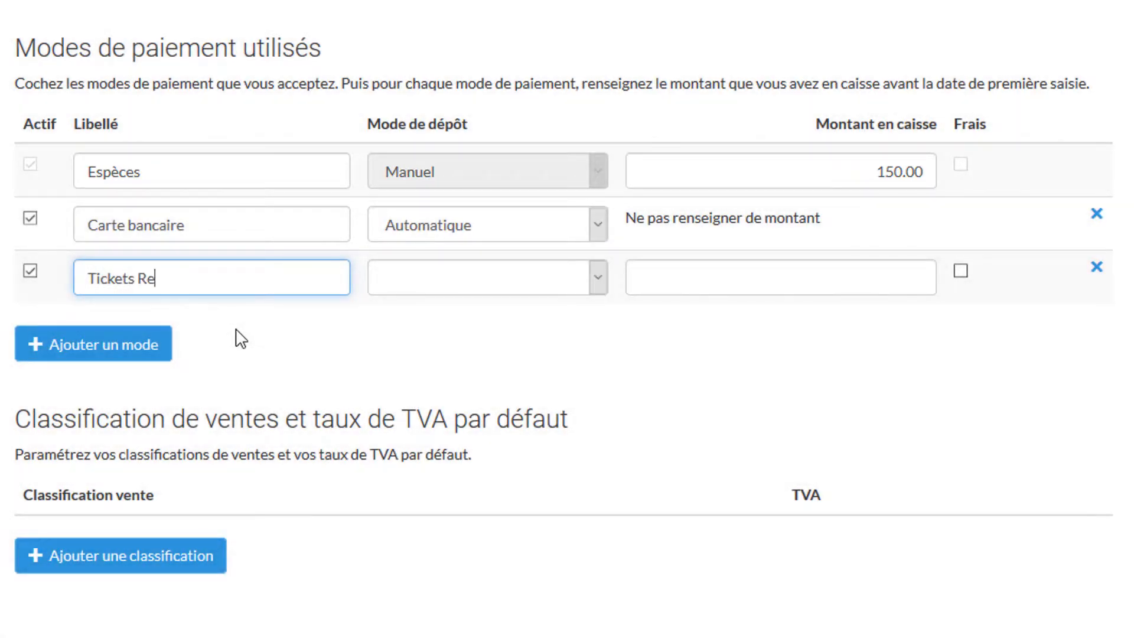
type("staurant")
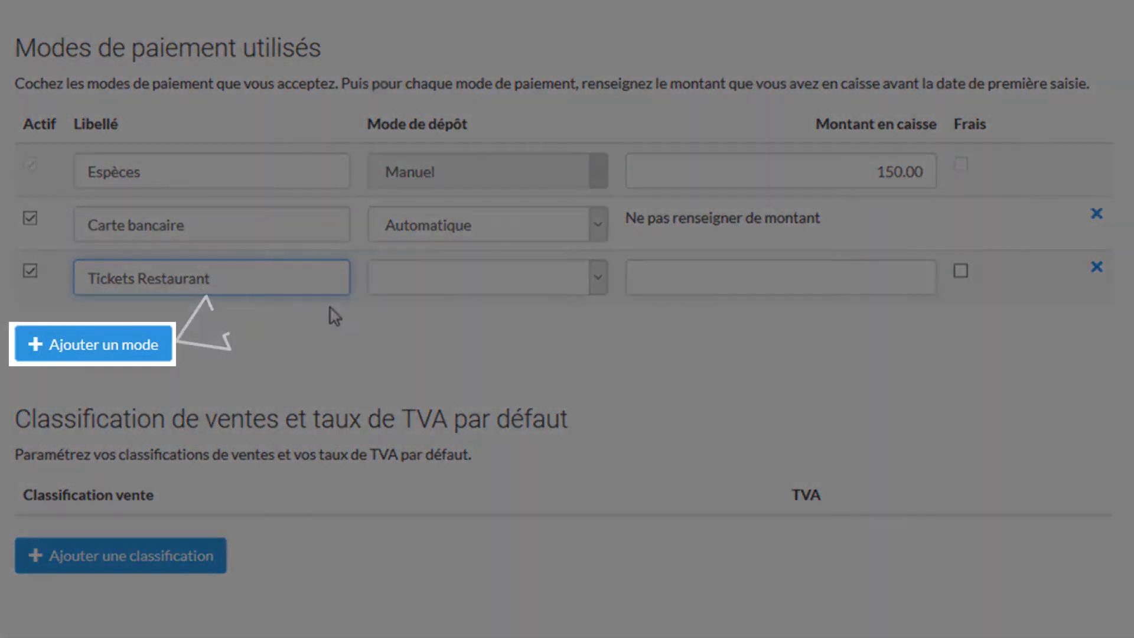
left_click(453, 288)
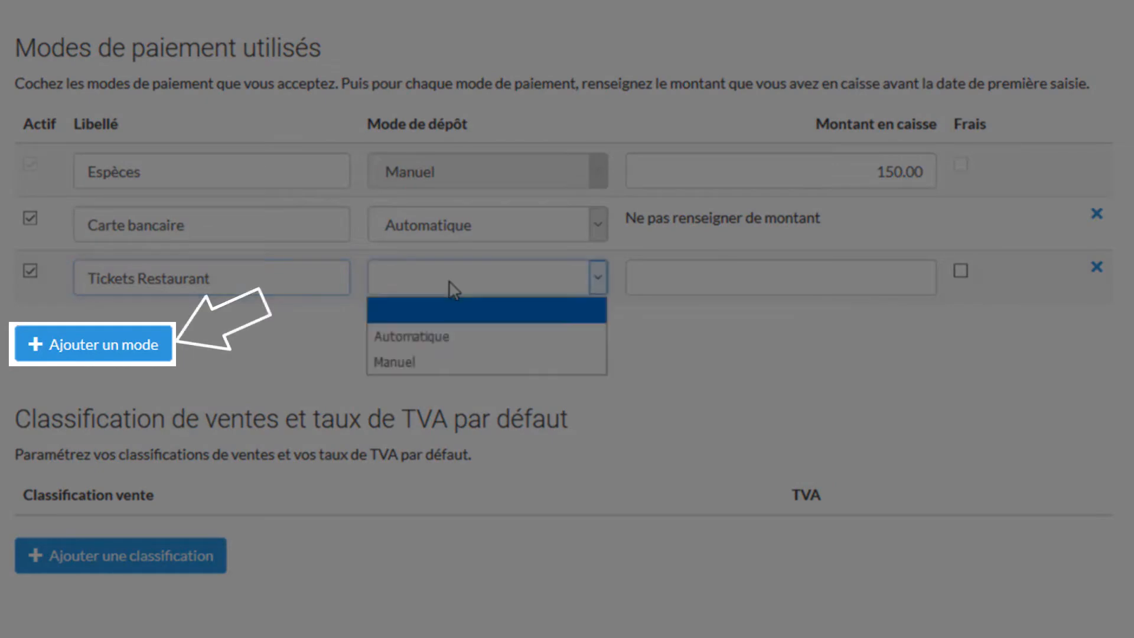
left_click(463, 363)
left_click(719, 290)
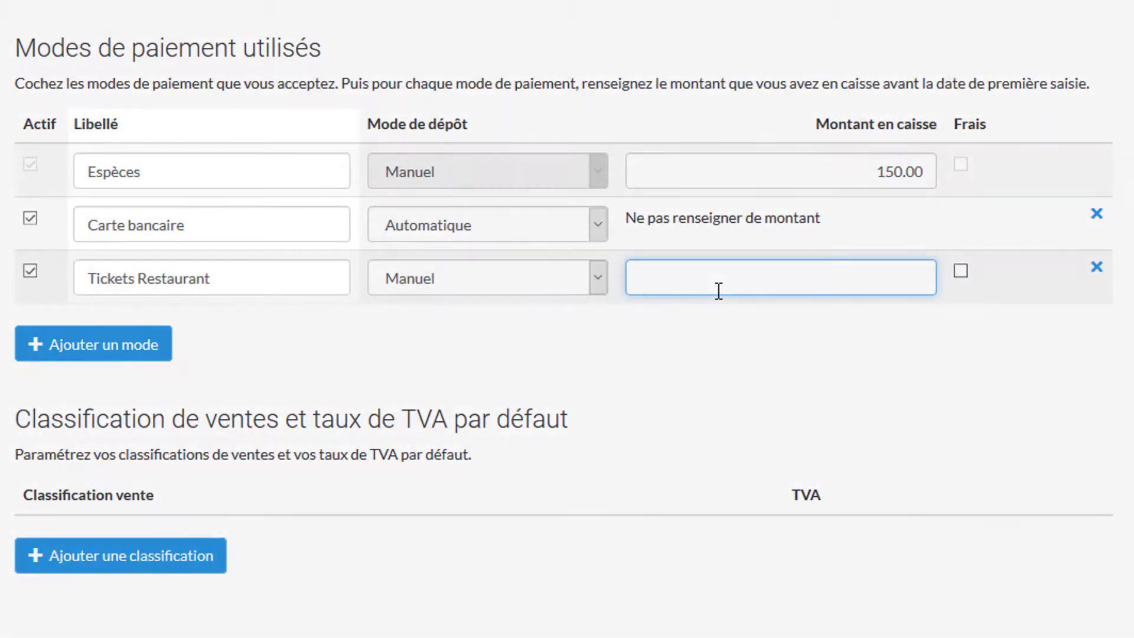
type("200.00")
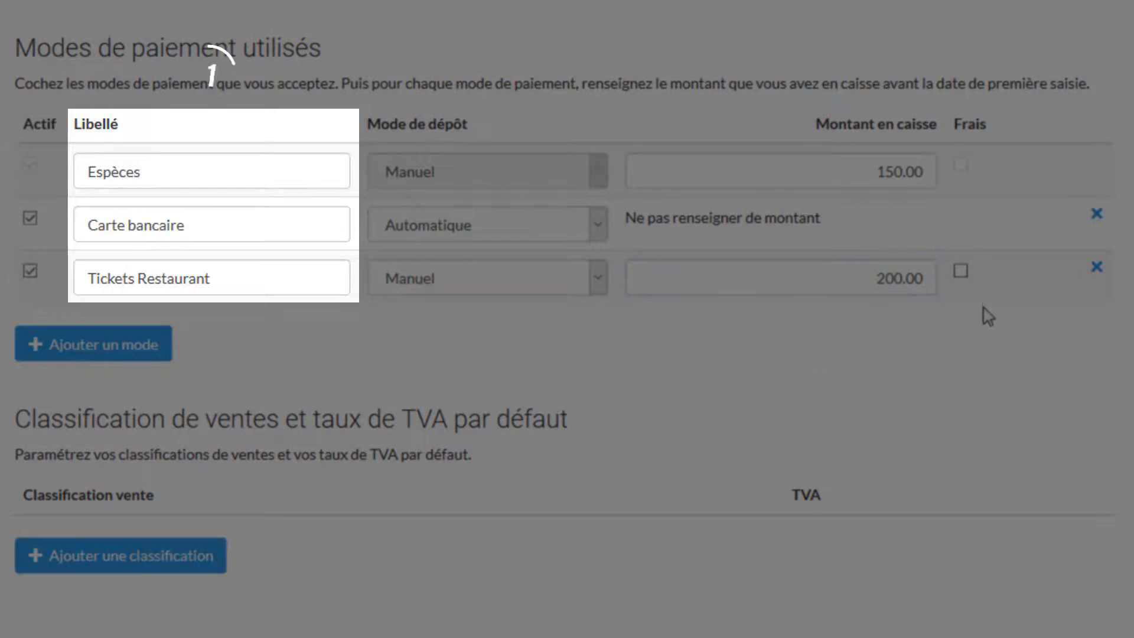
left_click(961, 272)
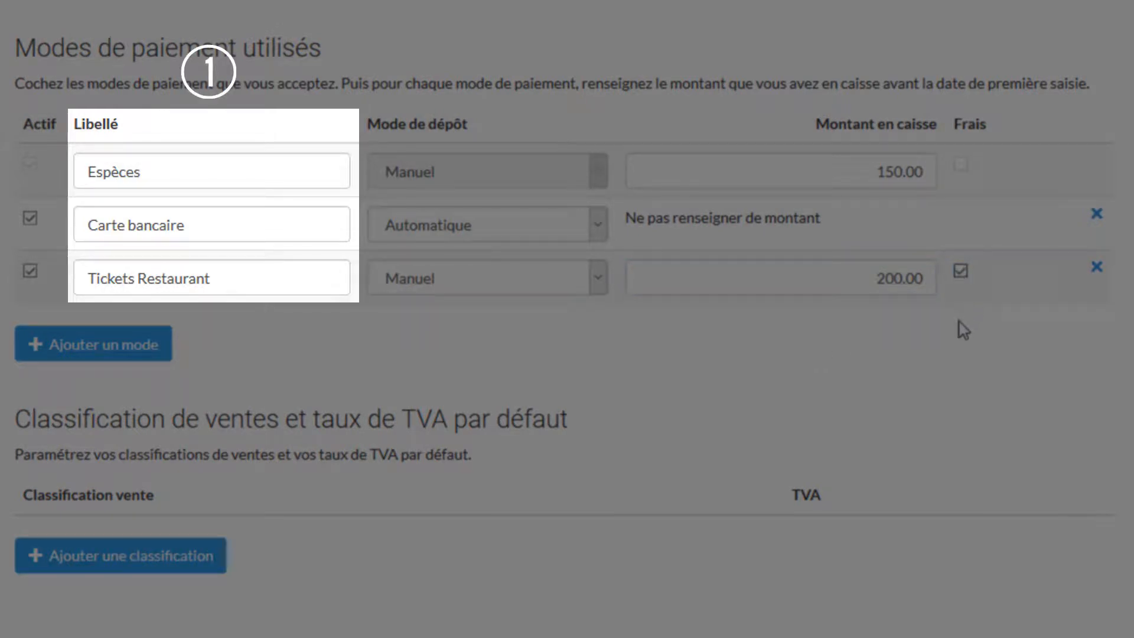
Add a payment mode labelled American Express with the deposit mode Automatique.
left_click(104, 342)
left_click(122, 332)
type("Ame")
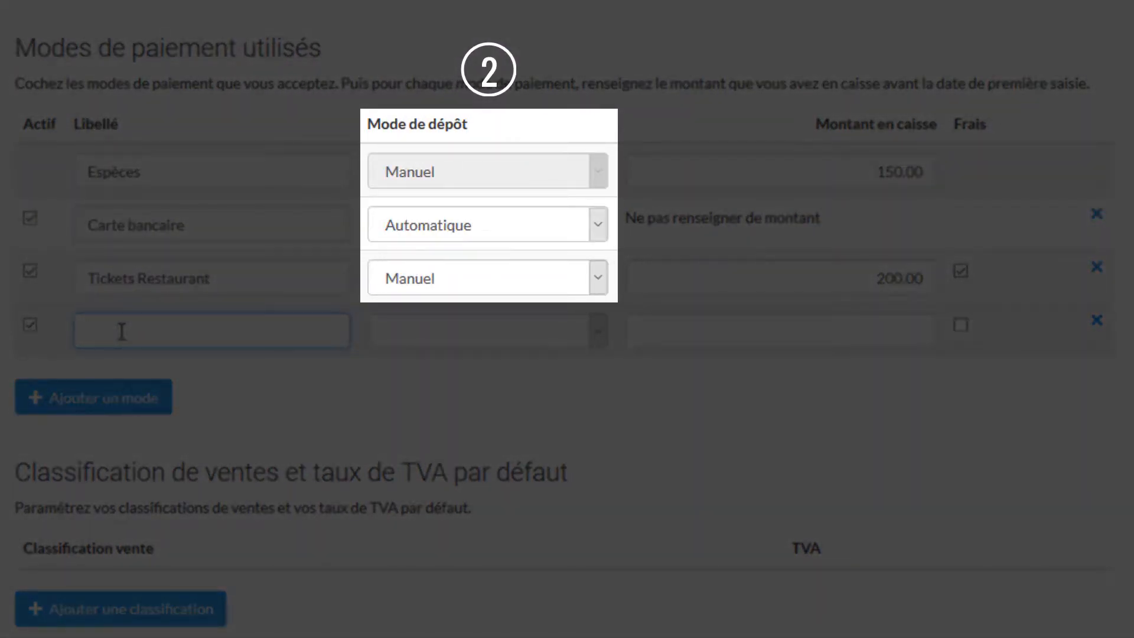
type("American Express")
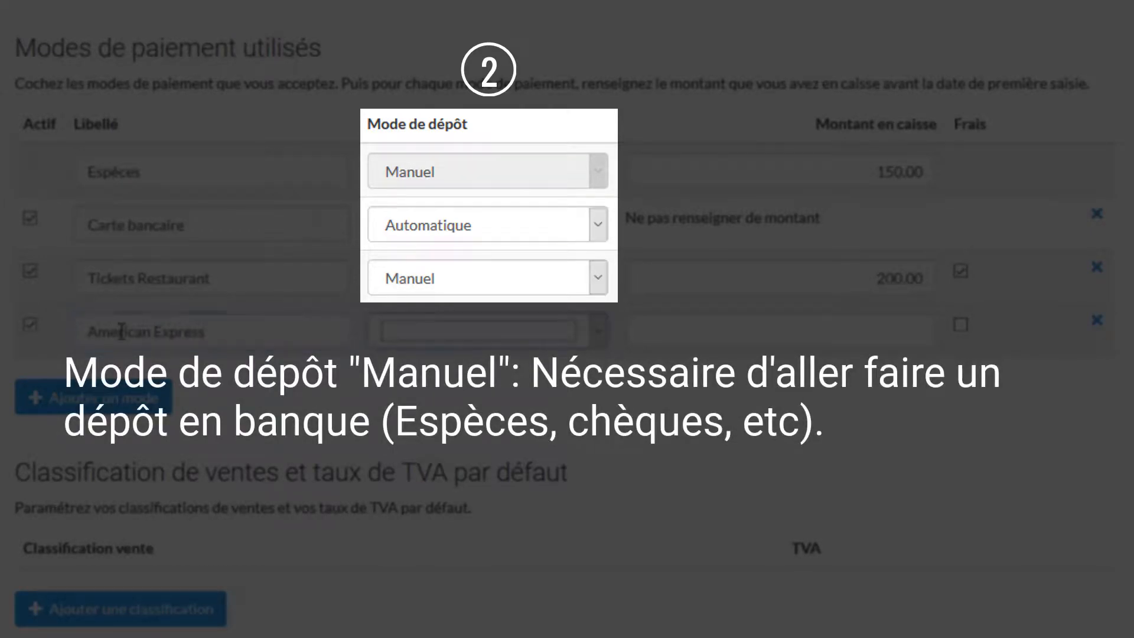
left_click(418, 329)
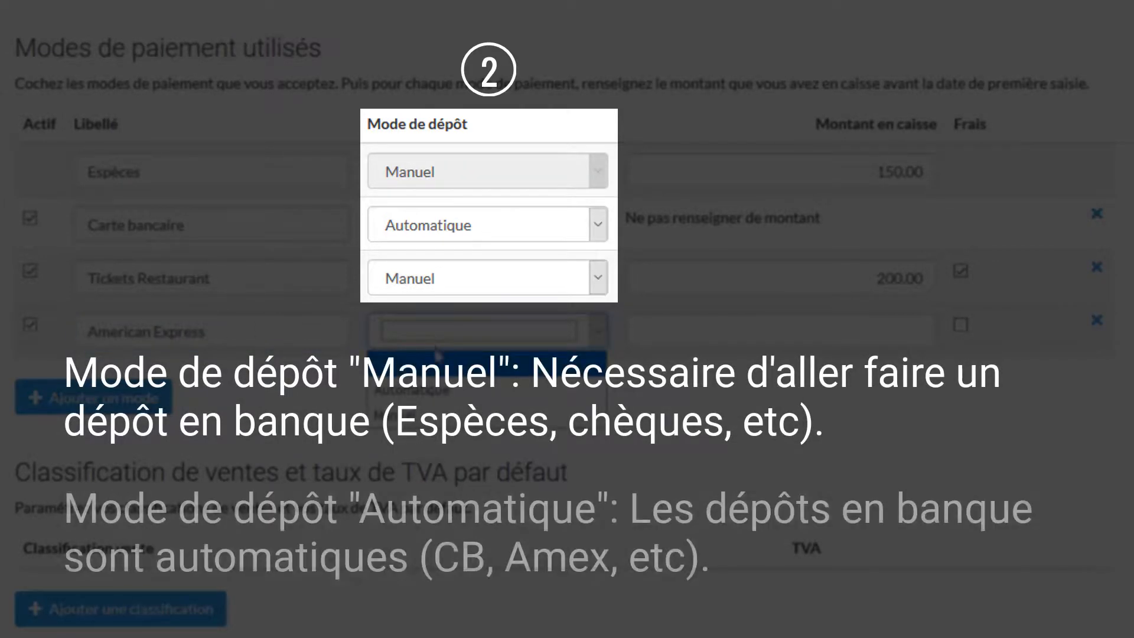
left_click(425, 389)
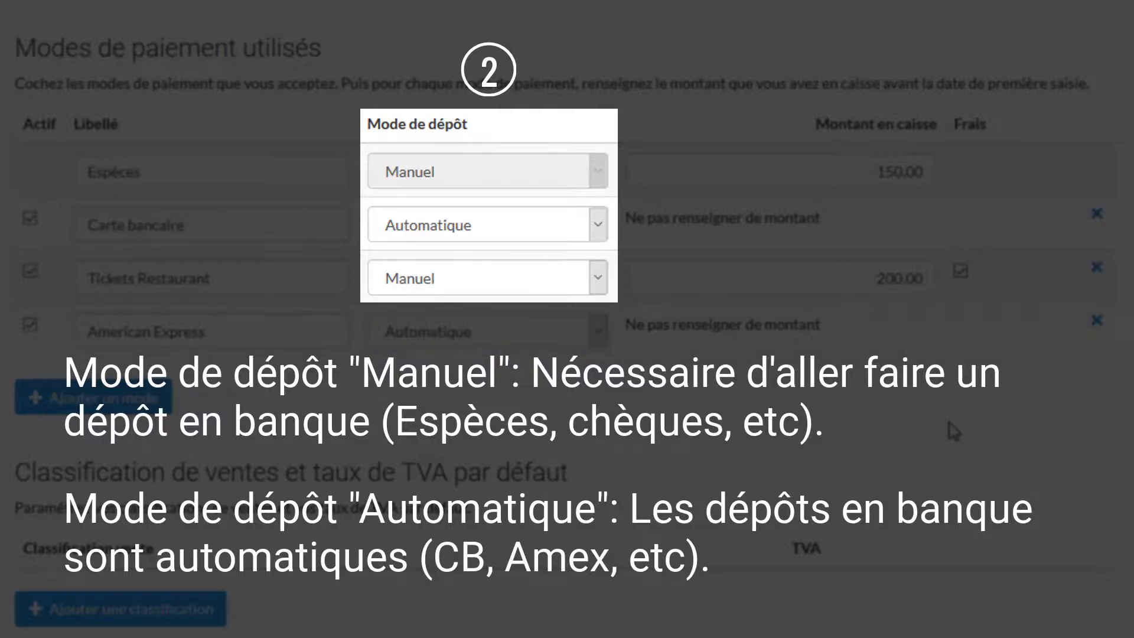
Add a payment mode labelled Chèques with deposit mode Manuel and an opening amount of 0.
left_click(142, 408)
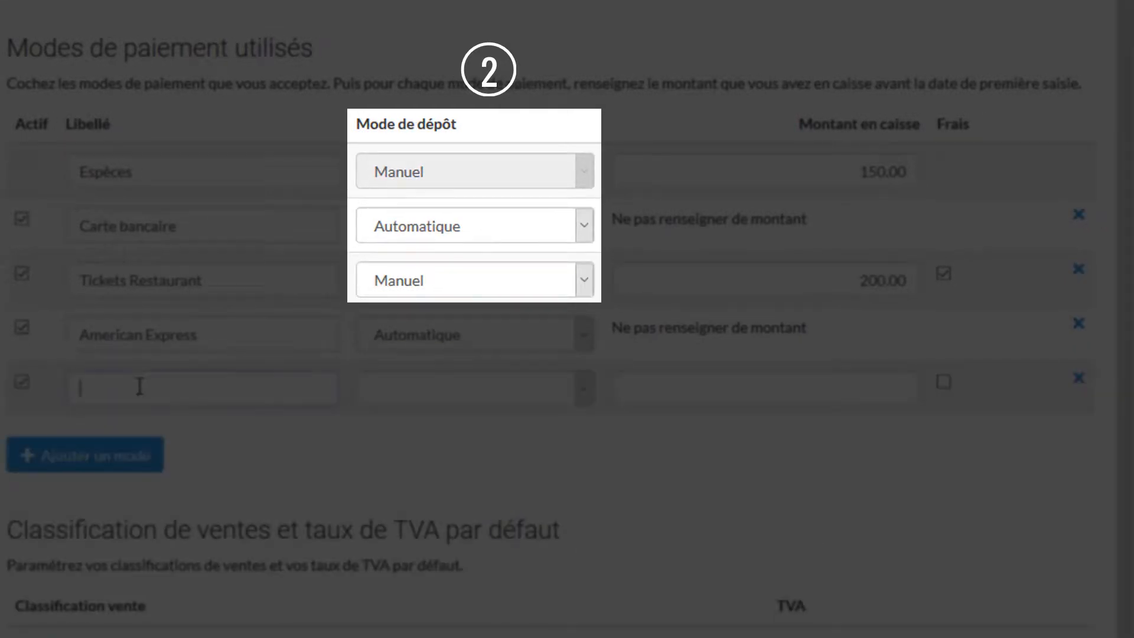
type("Chèques")
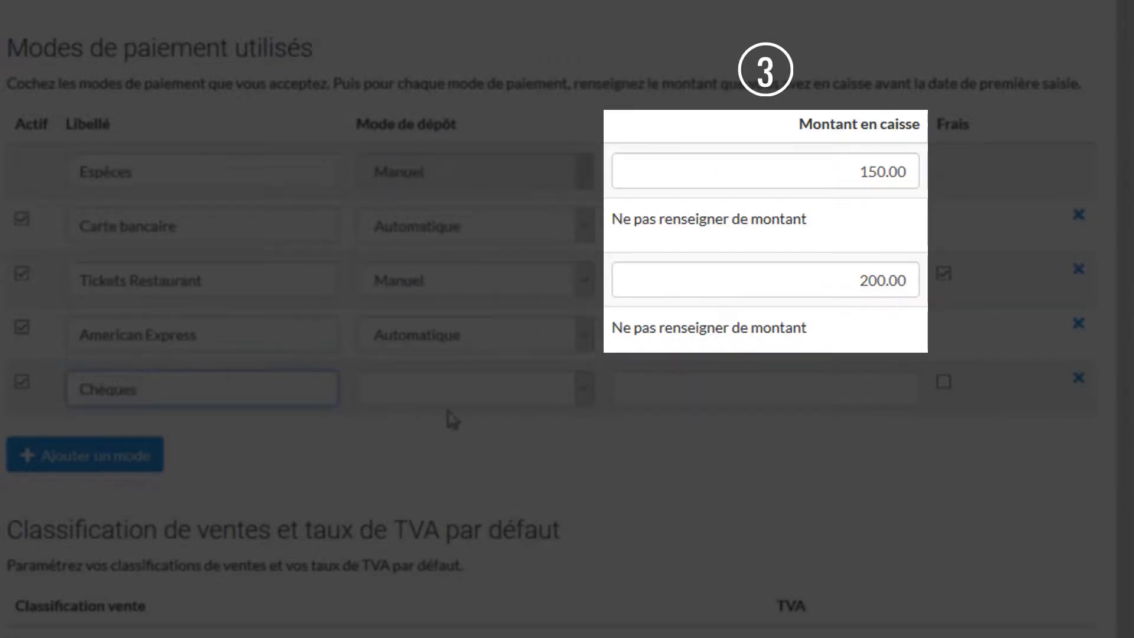
left_click(457, 400)
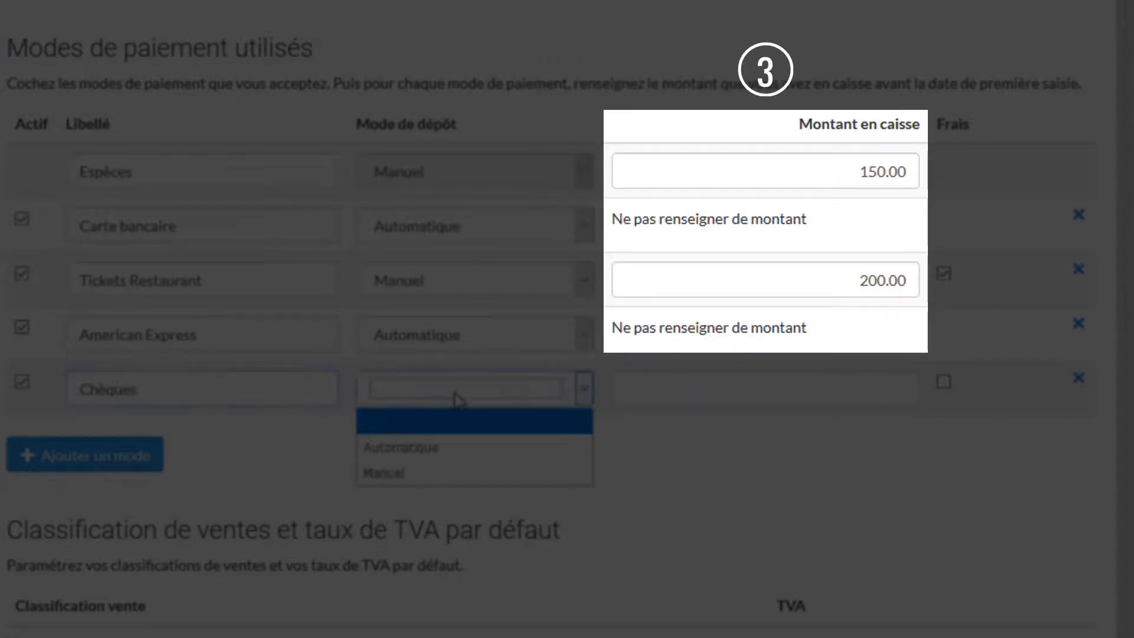
left_click(456, 473)
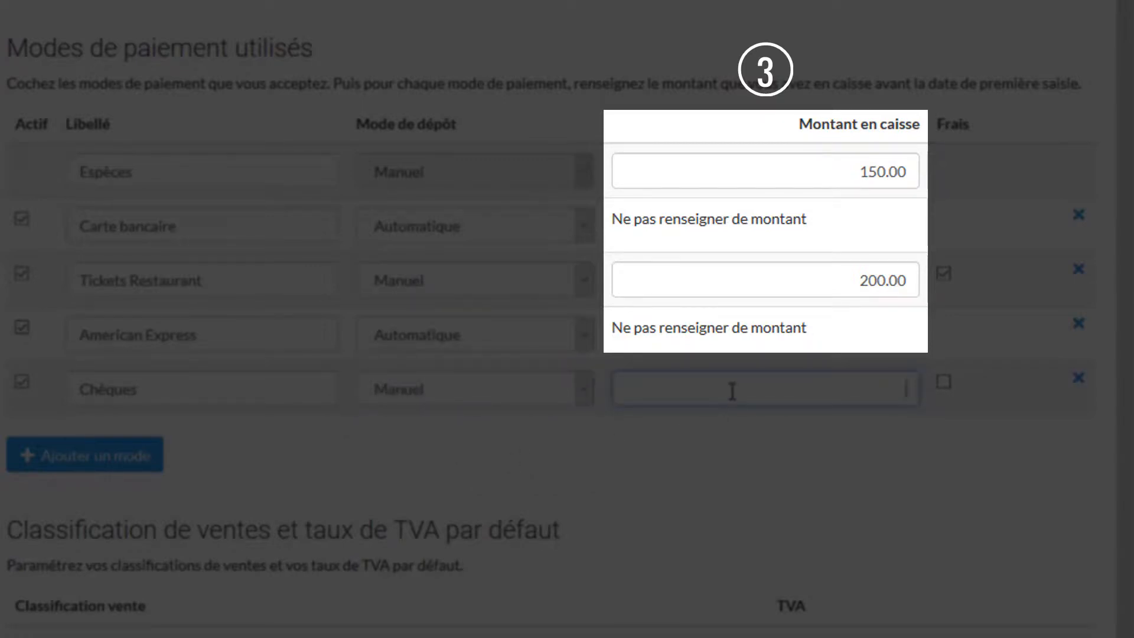
type("0")
left_click(787, 499)
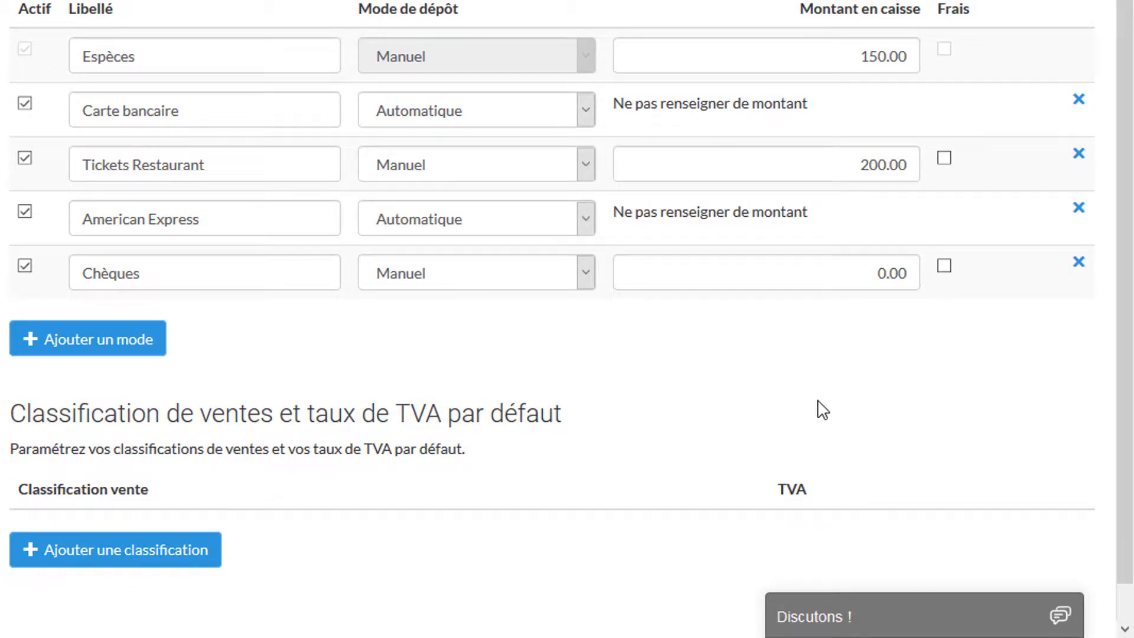
Add the sales classification 01 - Bar 10% and set its default TVA rate to 10.
scroll(824, 404, "down", 1)
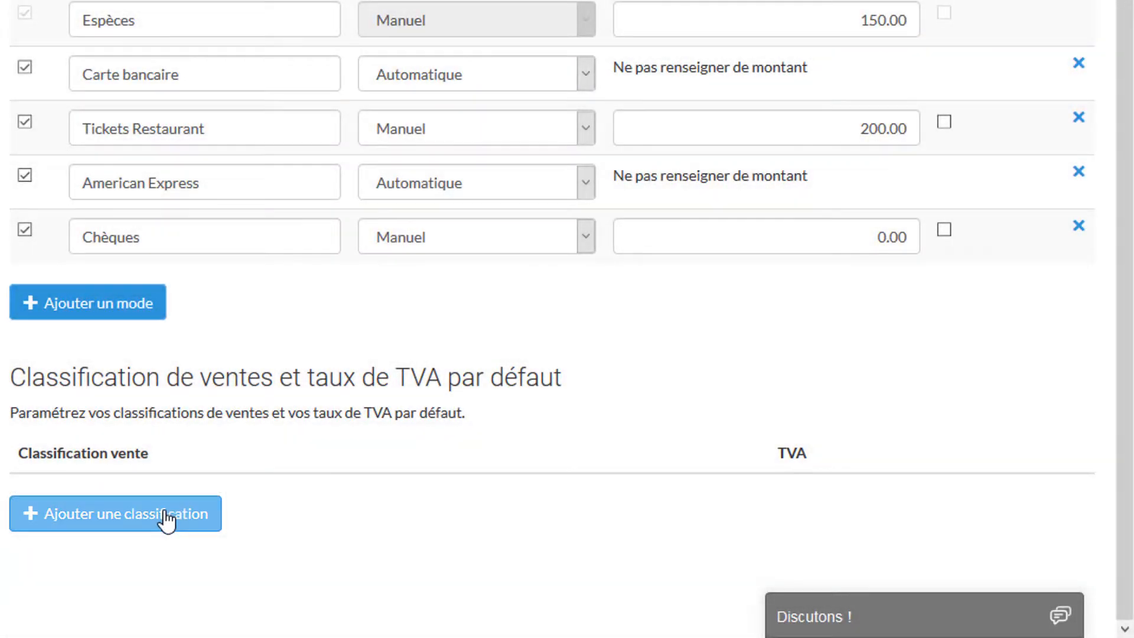
left_click(167, 521)
left_click(325, 447)
left_click(346, 292)
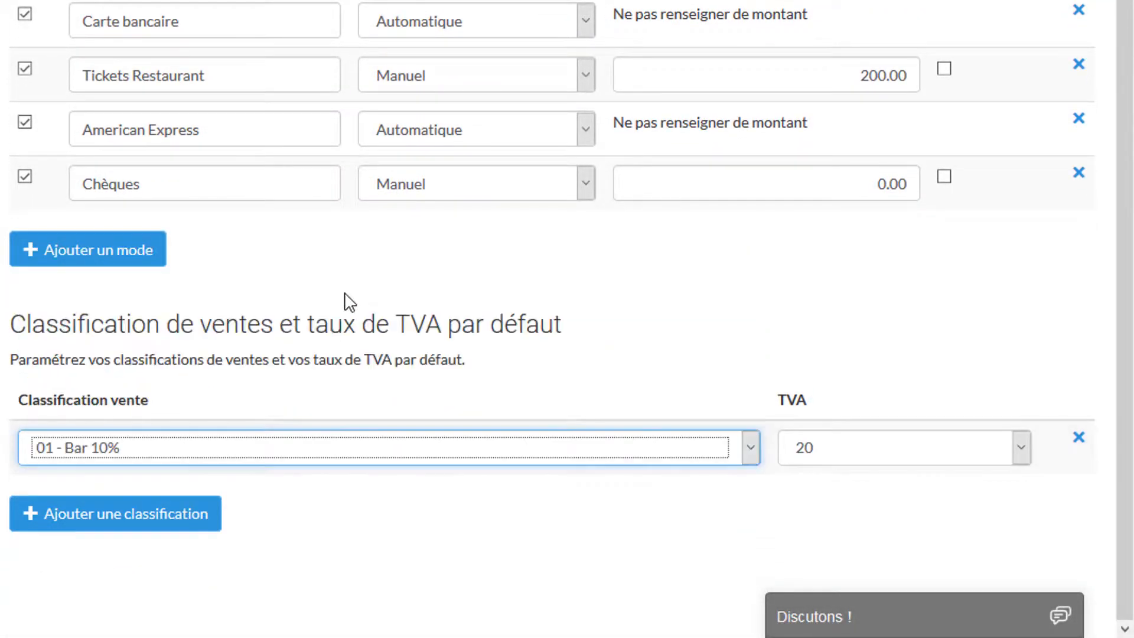
left_click(1015, 447)
left_click(963, 338)
Add the sales classification 02 - Bar 20% as a second entry.
left_click(167, 512)
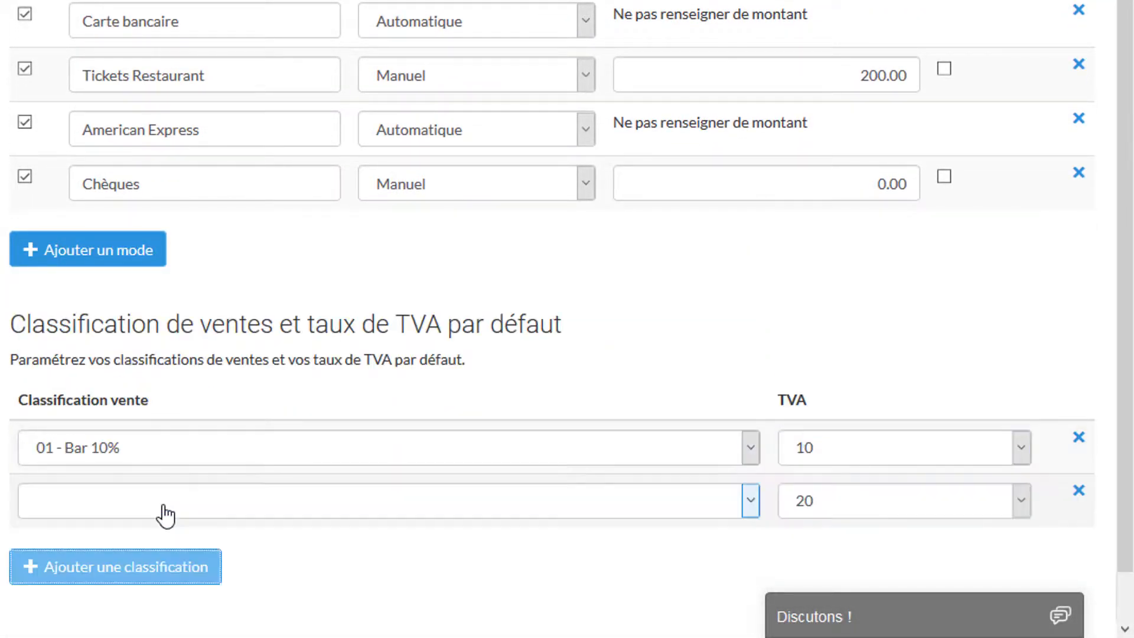
left_click(166, 512)
left_click(206, 368)
Add the sales classification 03 - Restaurant 10% as a third entry with a default TVA rate of 10.
left_click(167, 564)
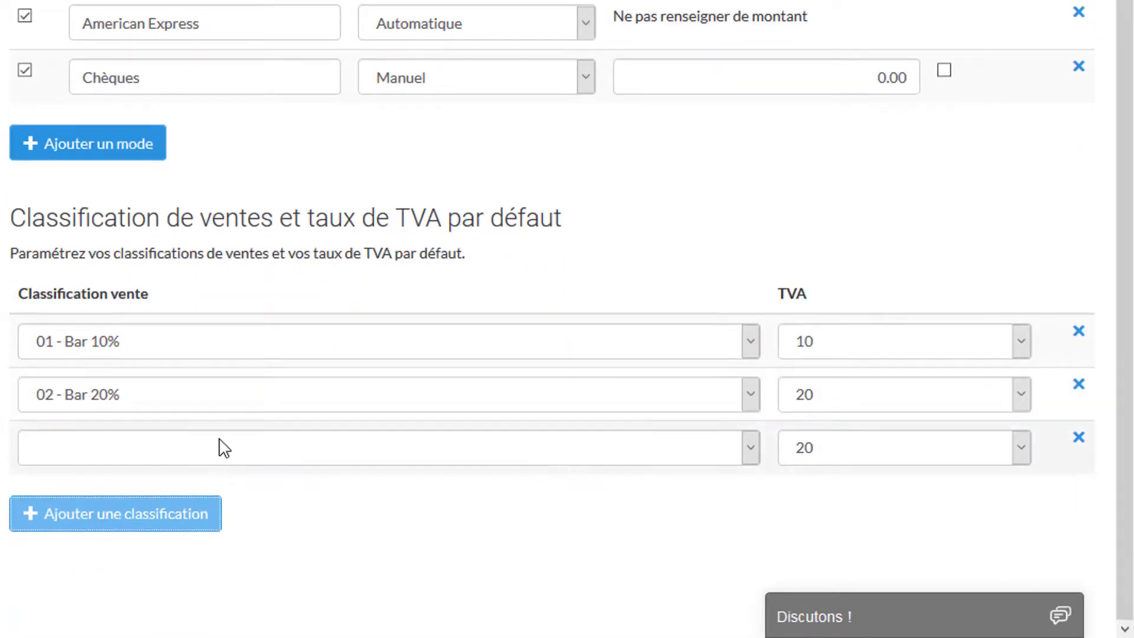
left_click(220, 447)
left_click(215, 340)
left_click(857, 447)
left_click(858, 338)
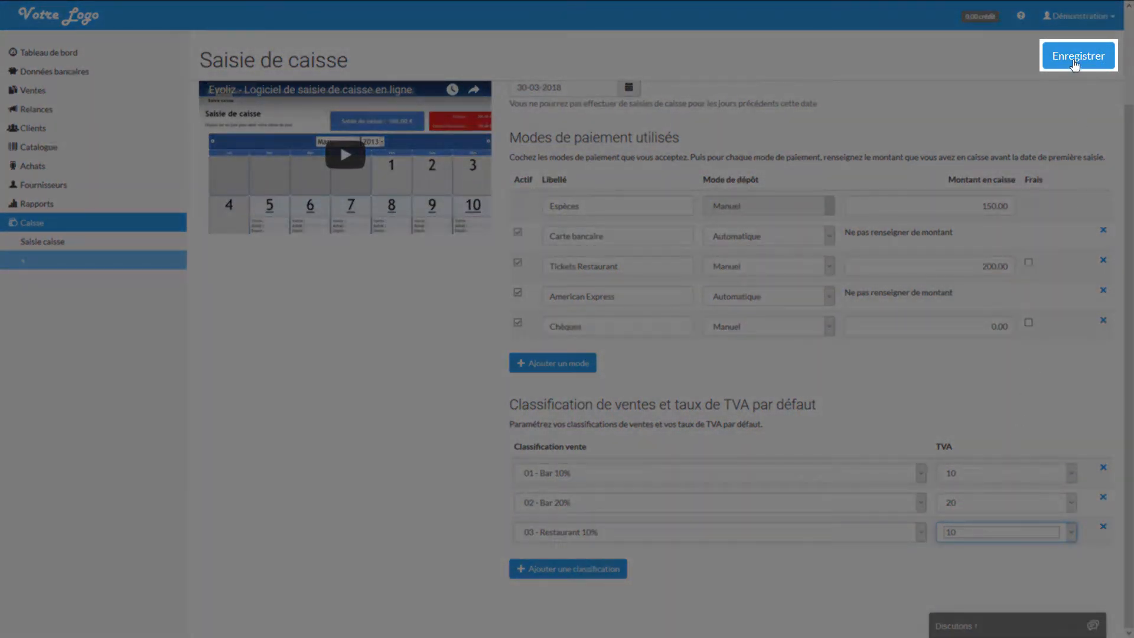
Save the cash register settings and open the daily cash entry for 30 March 2018.
left_click(1075, 59)
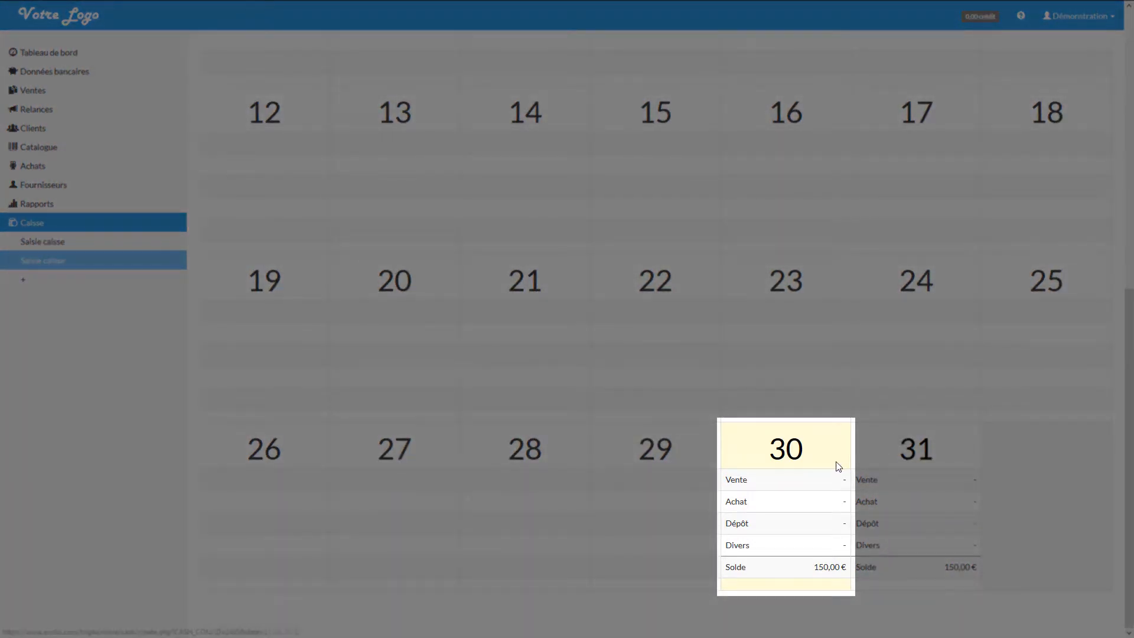
left_click(787, 462)
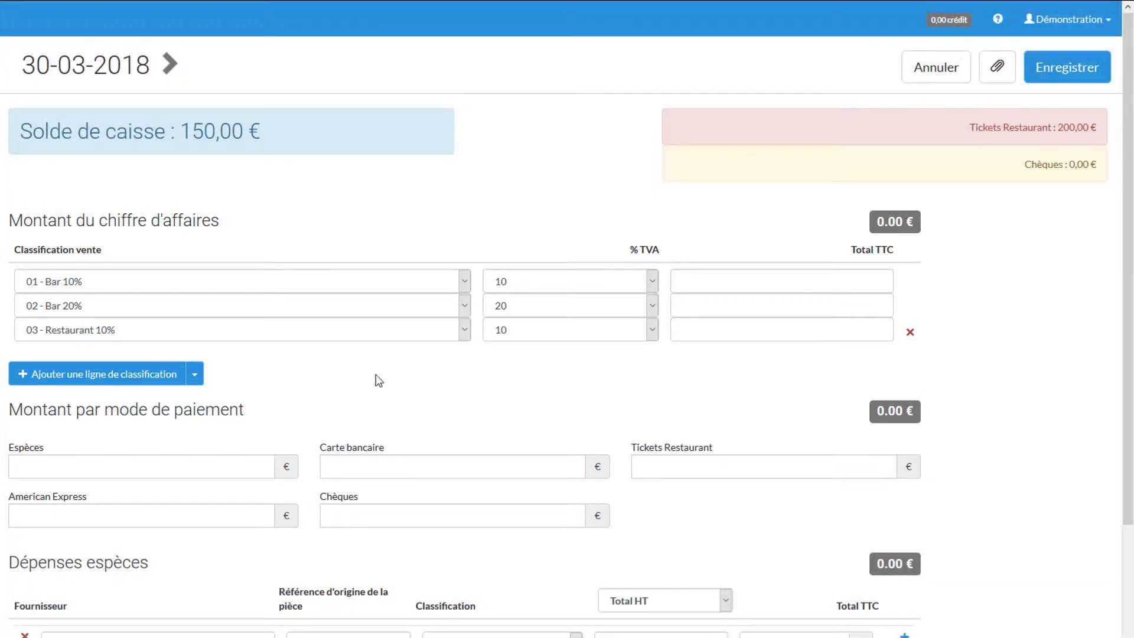
left_click(139, 373)
left_click(180, 361)
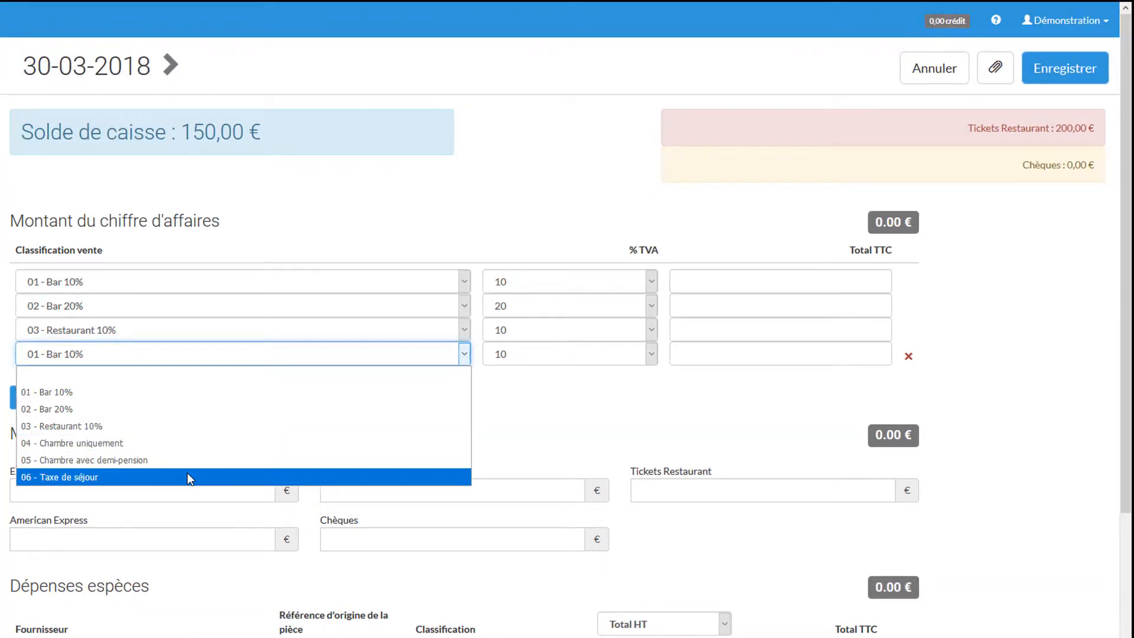
left_click(679, 401)
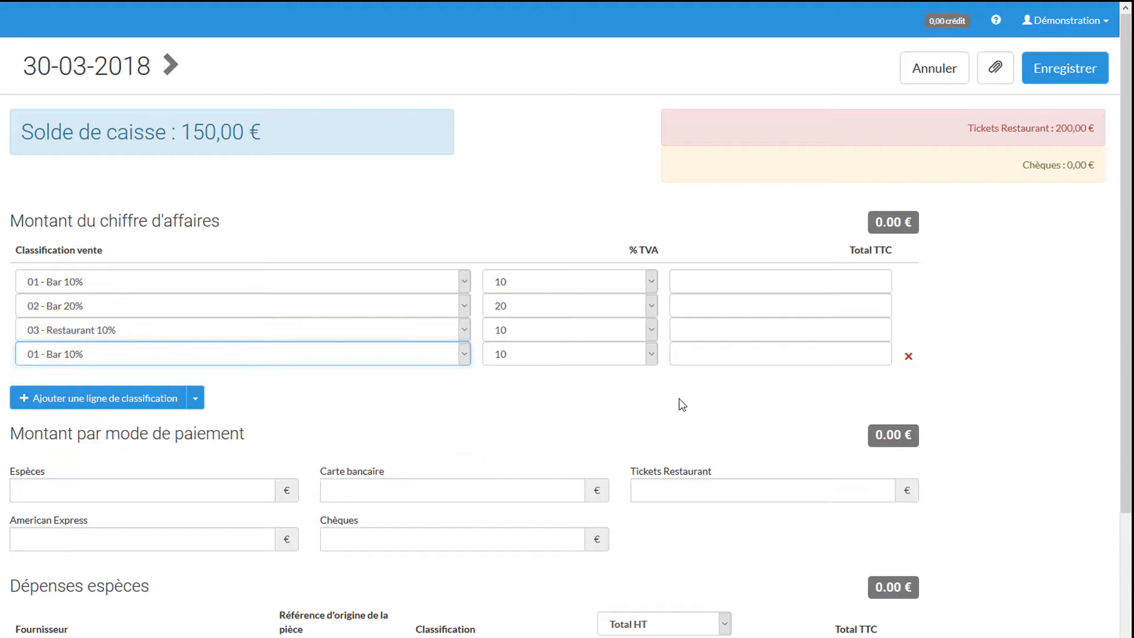
left_click(910, 357)
Enter a Total TTC of 100 for Bar 10% and 150 for Bar 20%, and remove the Restaurant 10% line.
left_click(873, 280)
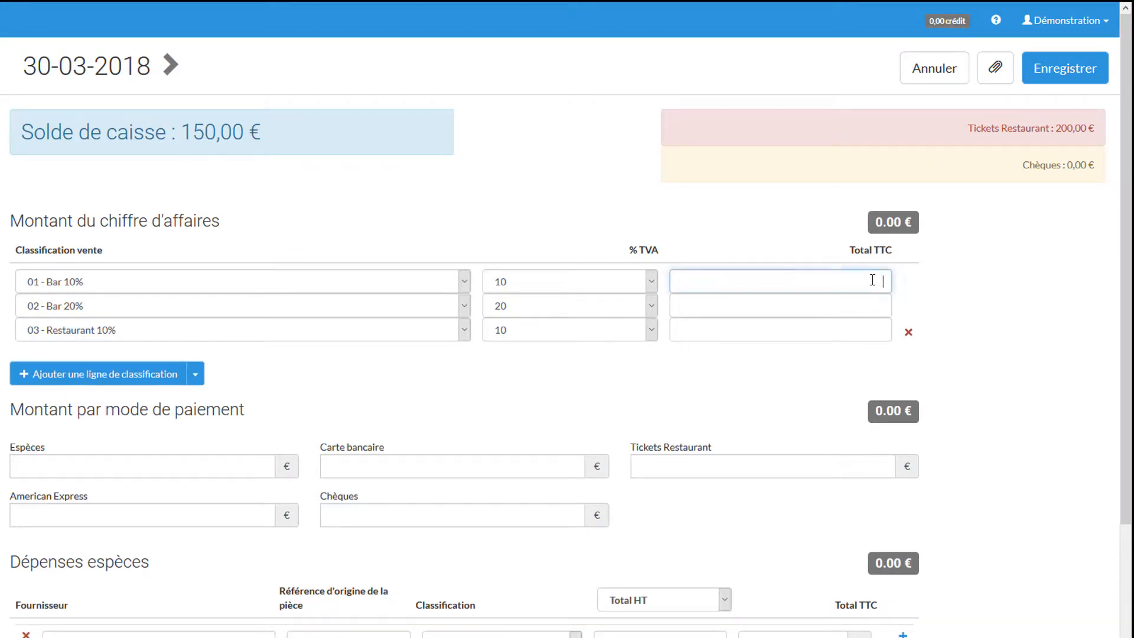
type("100")
key("Tab")
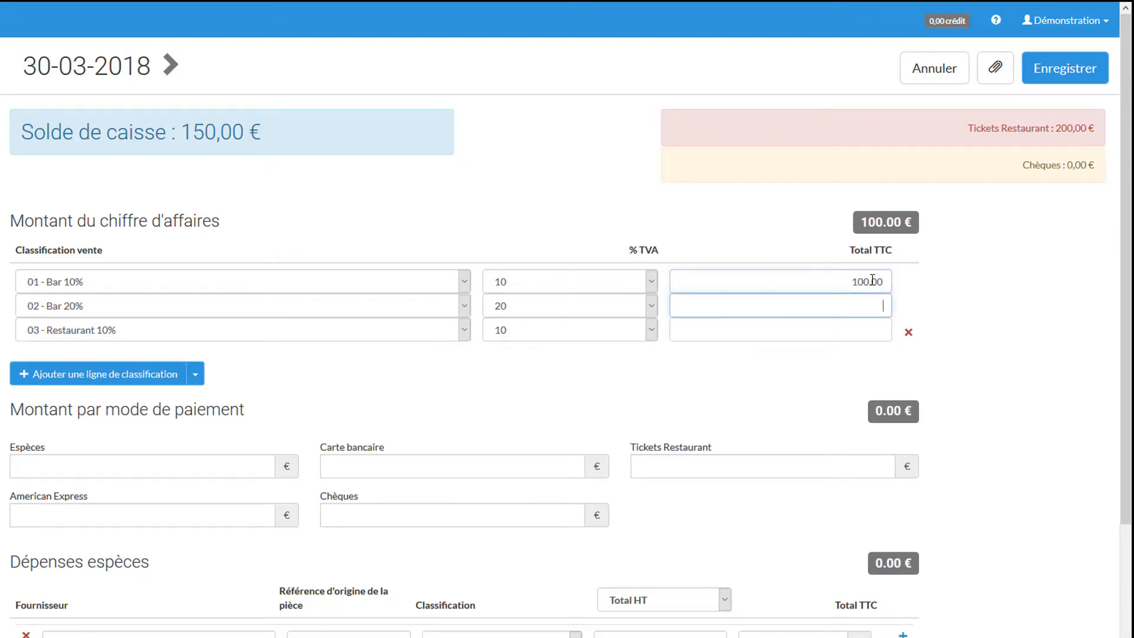
type("150")
left_click(811, 378)
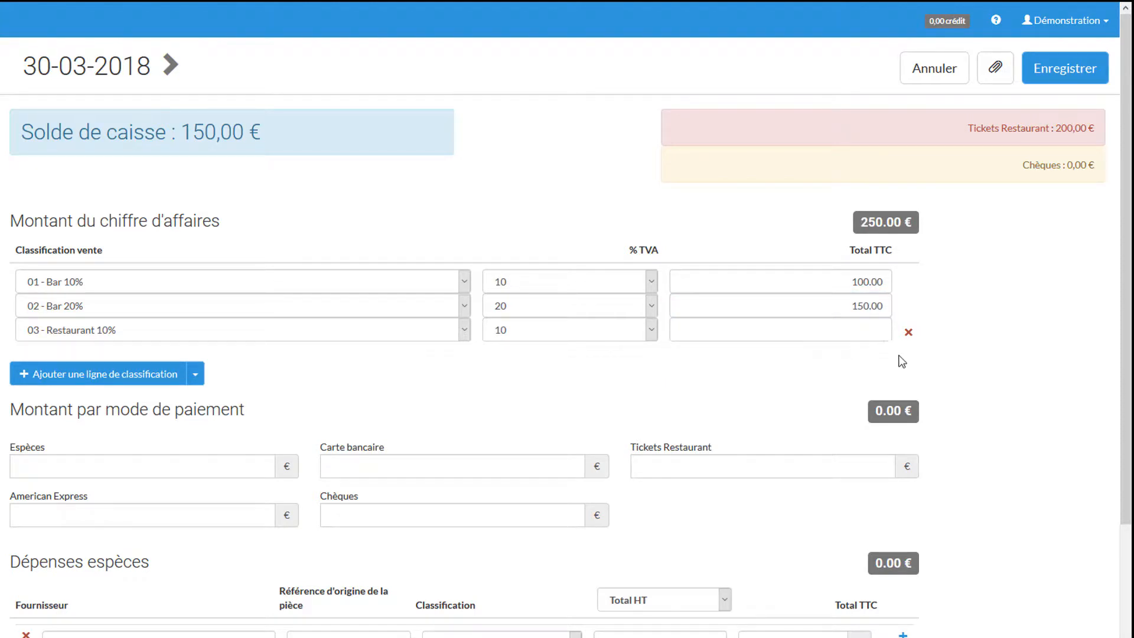
left_click(908, 333)
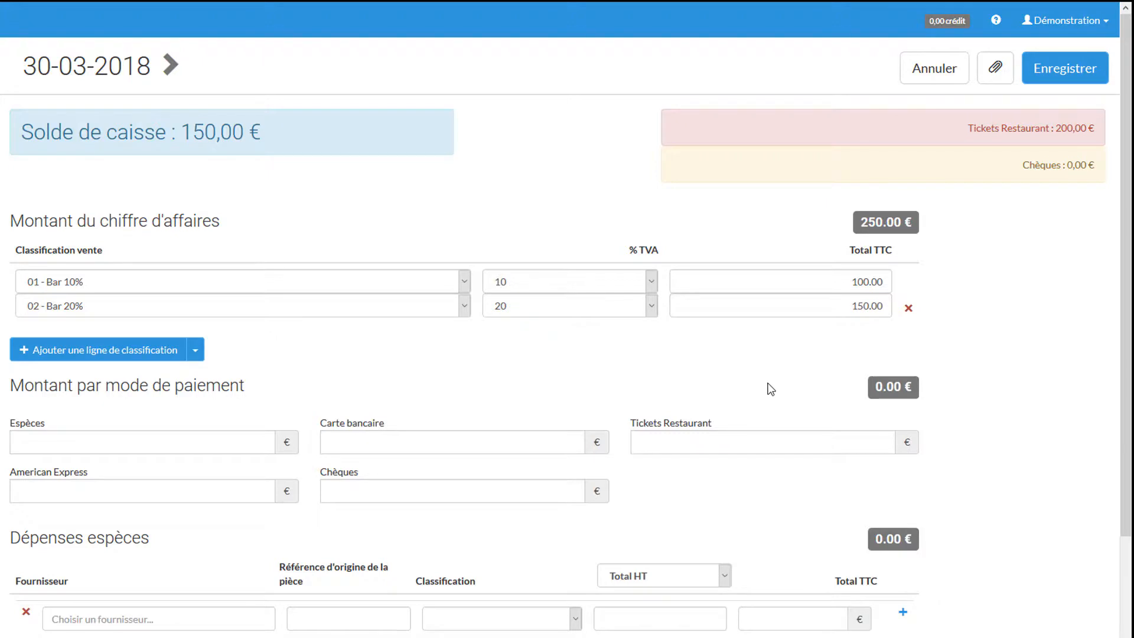
Split the takings by payment mode, with 50 € in Espèces and 200 € in Carte bancaire.
left_click(223, 449)
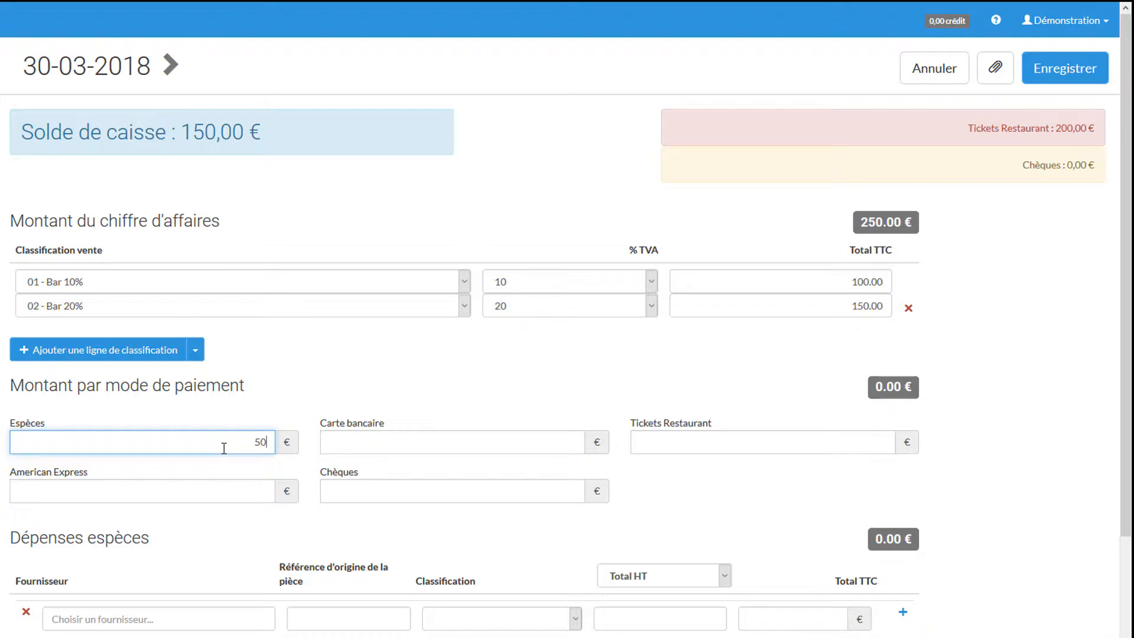
left_click(409, 436)
type("2")
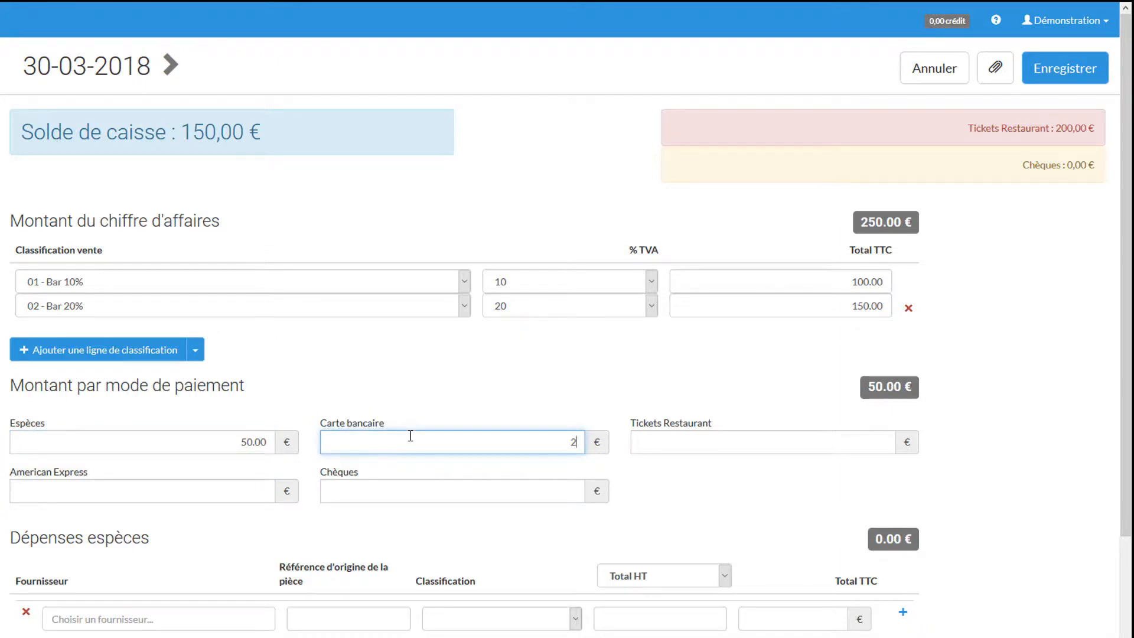
type("00")
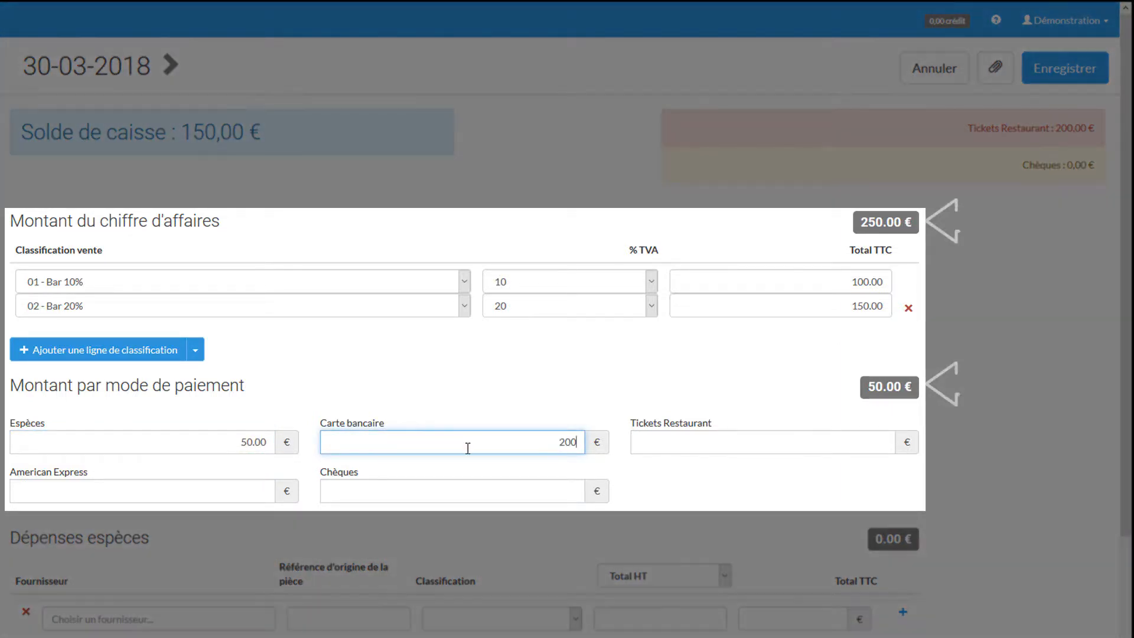
left_click(696, 486)
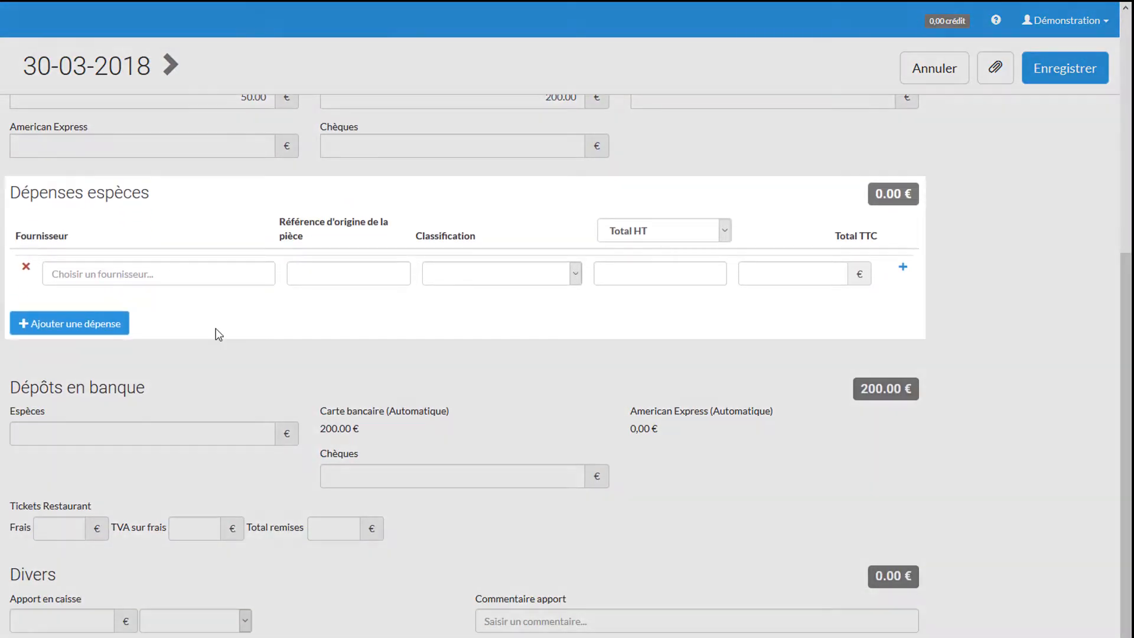
Record a cash expense for supplier KING MARCEL PART DIEU under classification 15 - Frais de déplacement, with Total HT 15 and Total TTC 18.
left_click(221, 278)
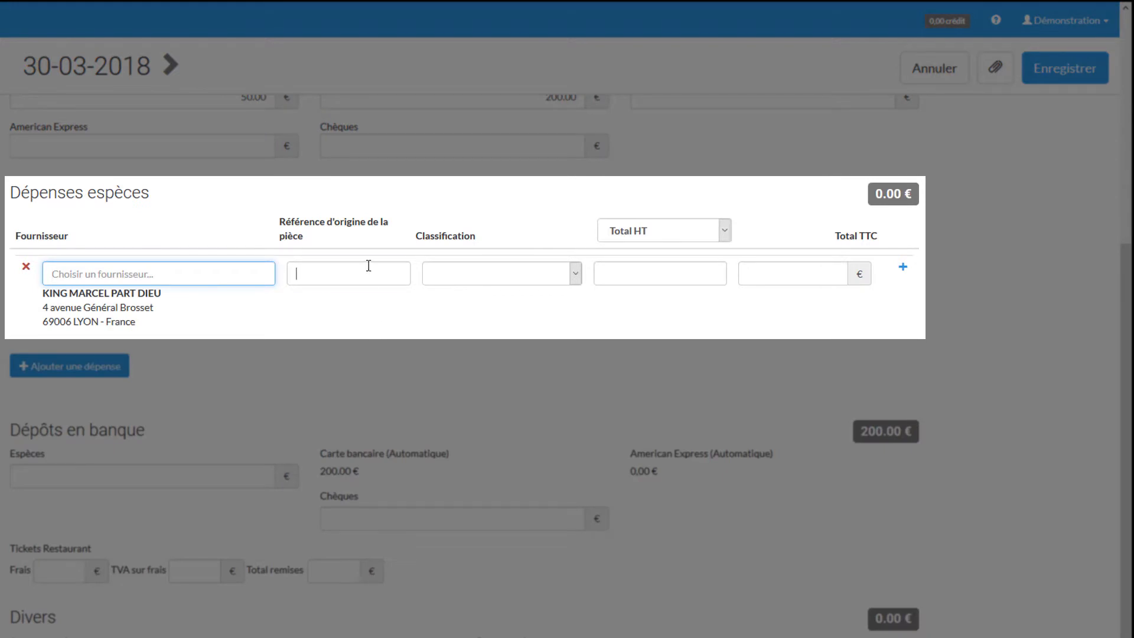
left_click(464, 273)
left_click(683, 272)
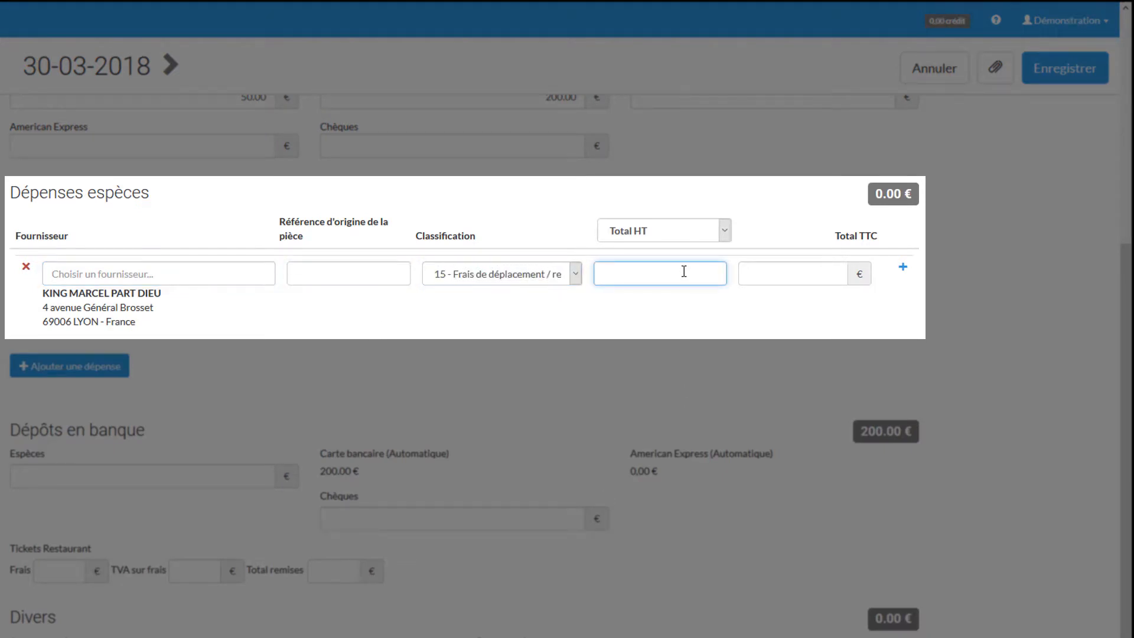
type("15")
left_click(803, 230)
type("18")
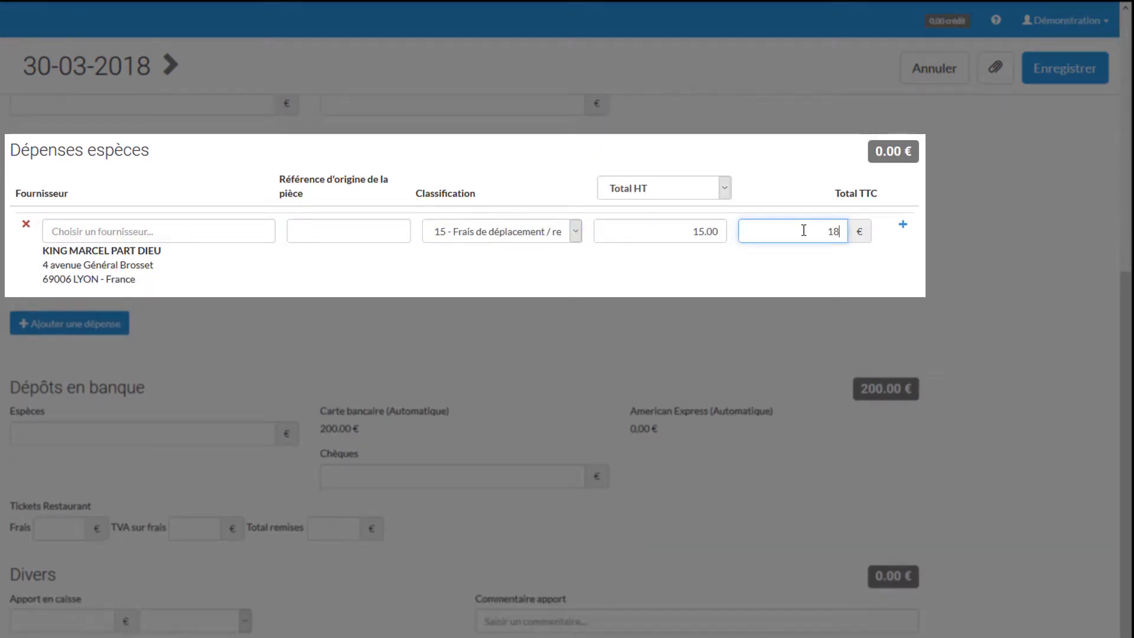
left_click(792, 265)
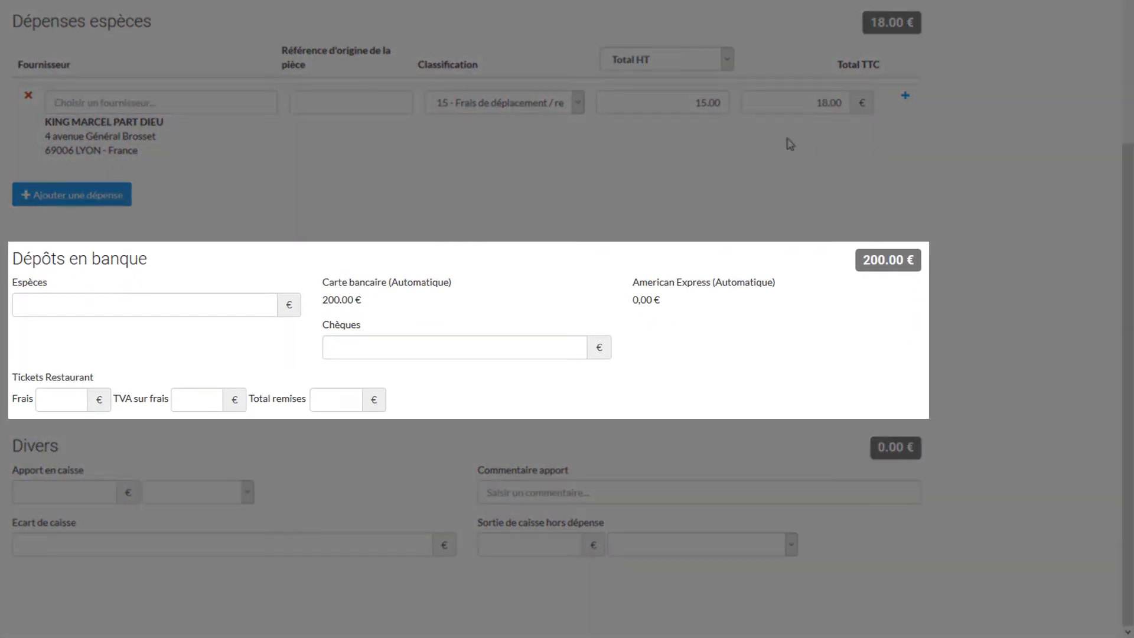
Enter a bank deposit of 50 € in Espèces.
left_click(243, 301)
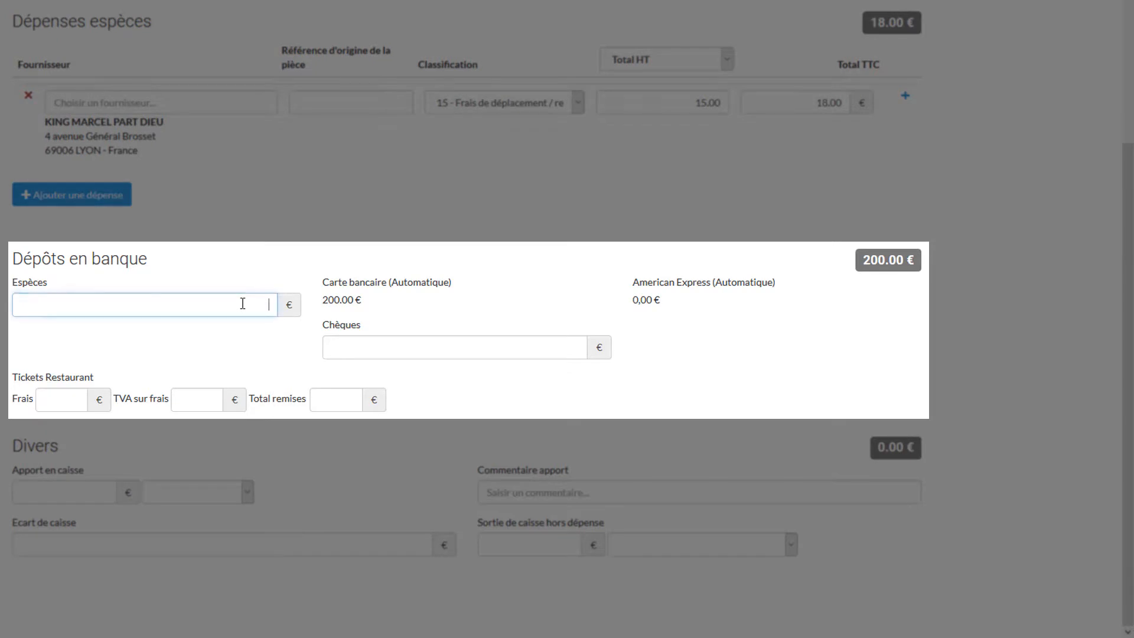
type("50")
left_click(436, 262)
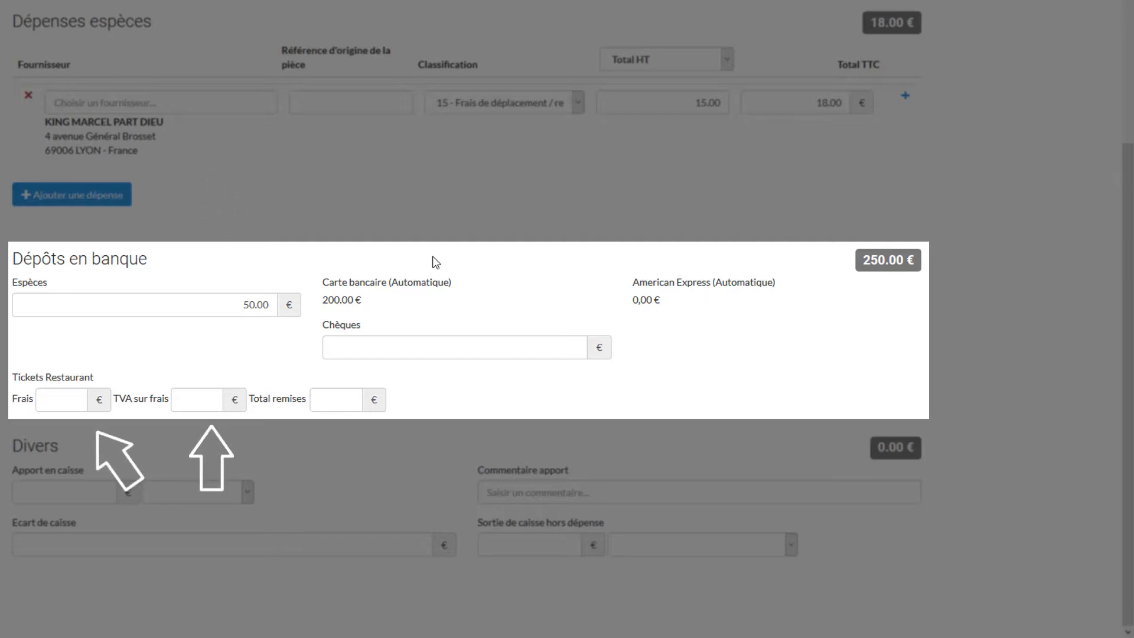
left_click(106, 494)
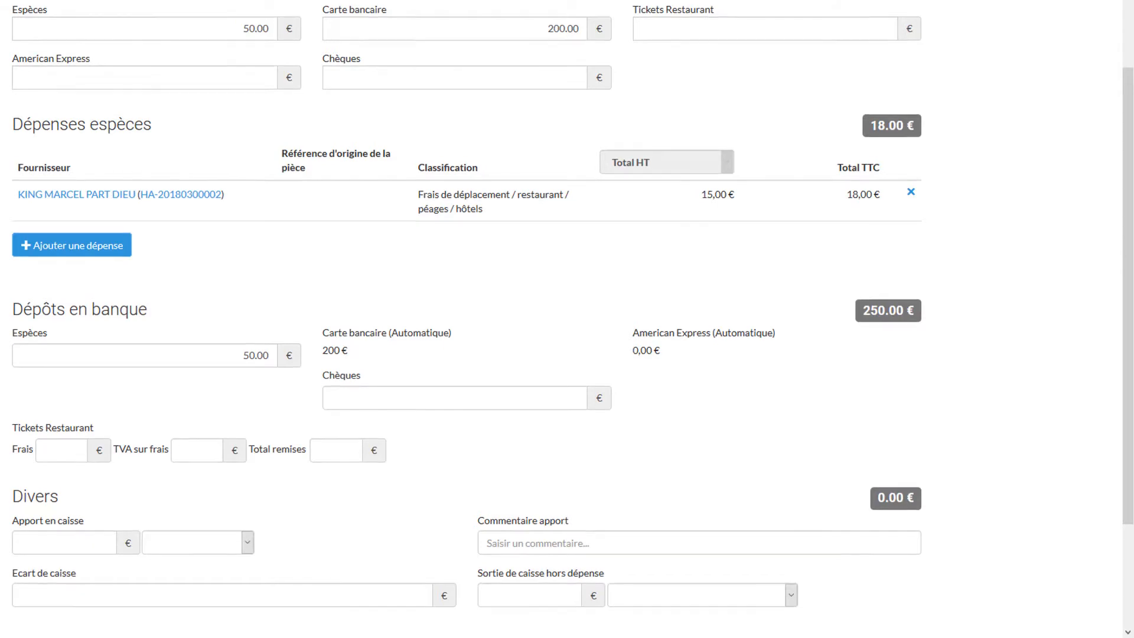
Review the 30 March totals and the cash balance in the March 2018 calendar of Caisse de Lyon.
scroll(567, 319, "up", 2)
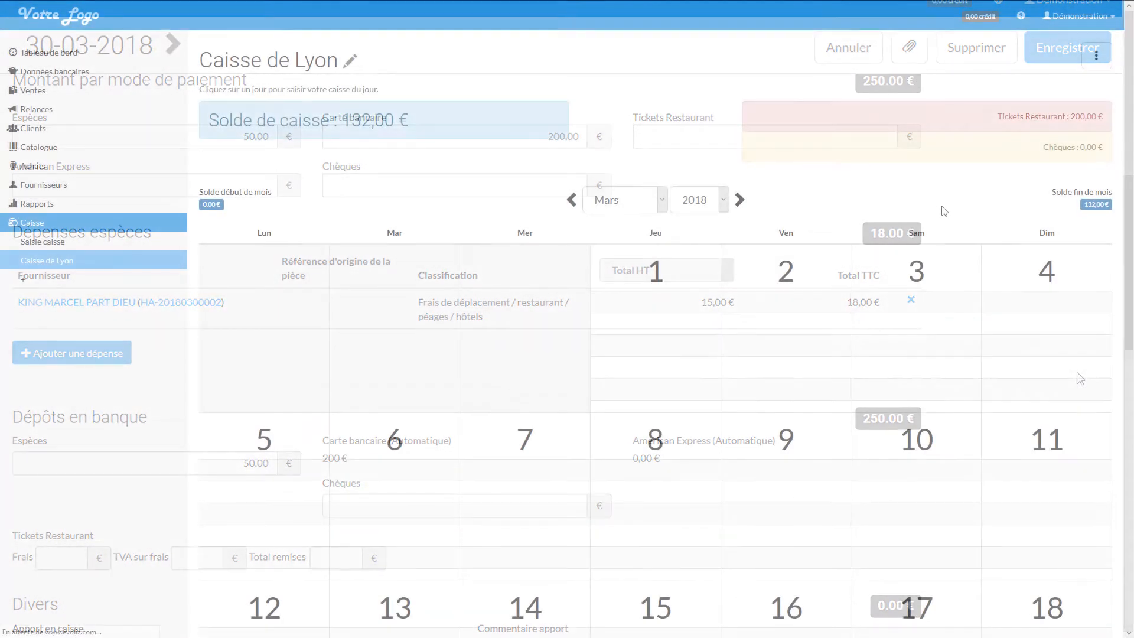
scroll(944, 213, "down", 8)
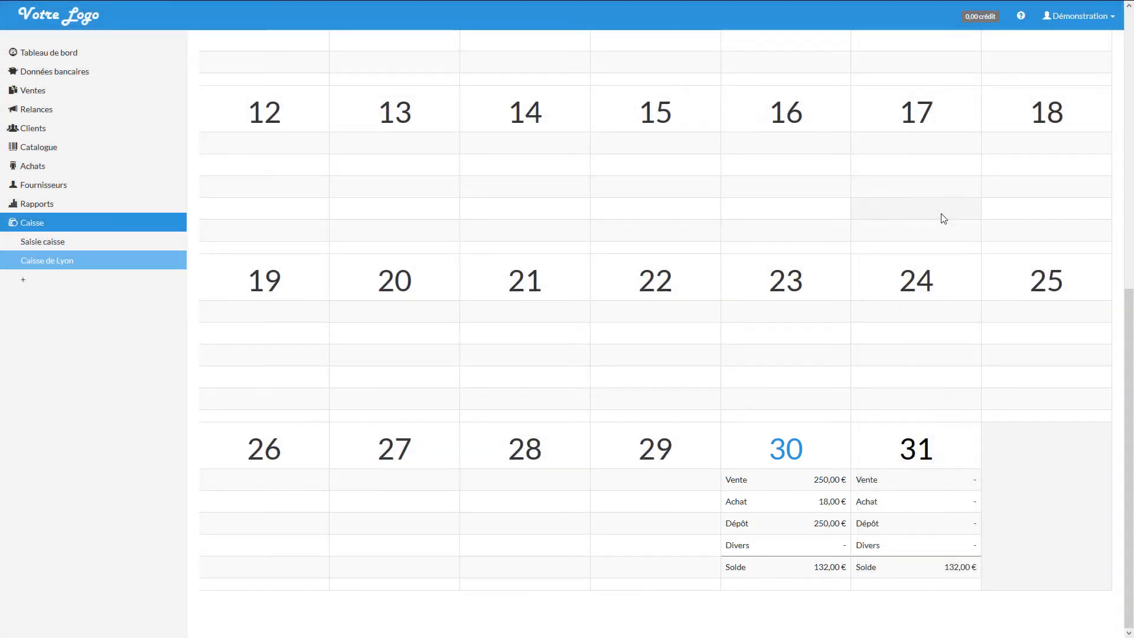
scroll(944, 219, "up", 9)
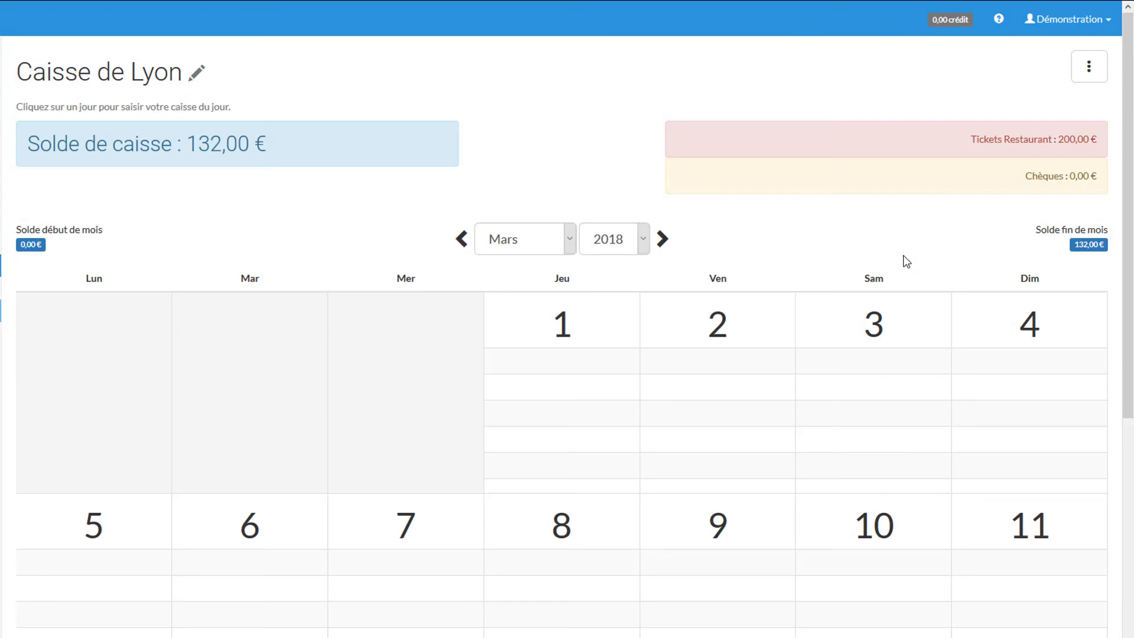
Open the help options from the dashboard.
left_click(1106, 83)
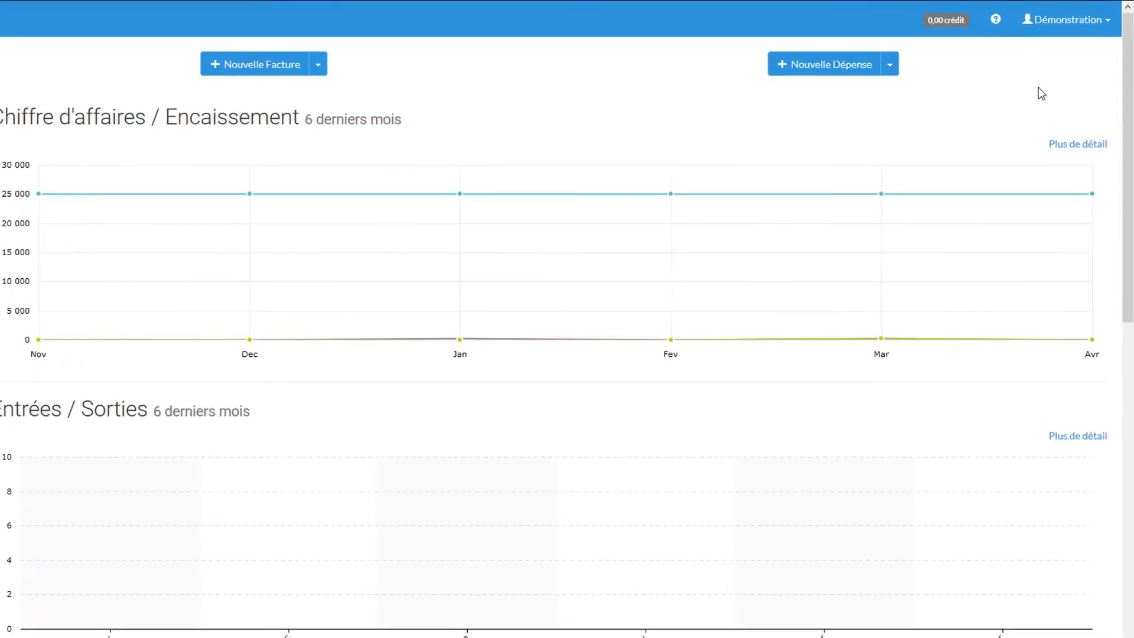
left_click(1021, 16)
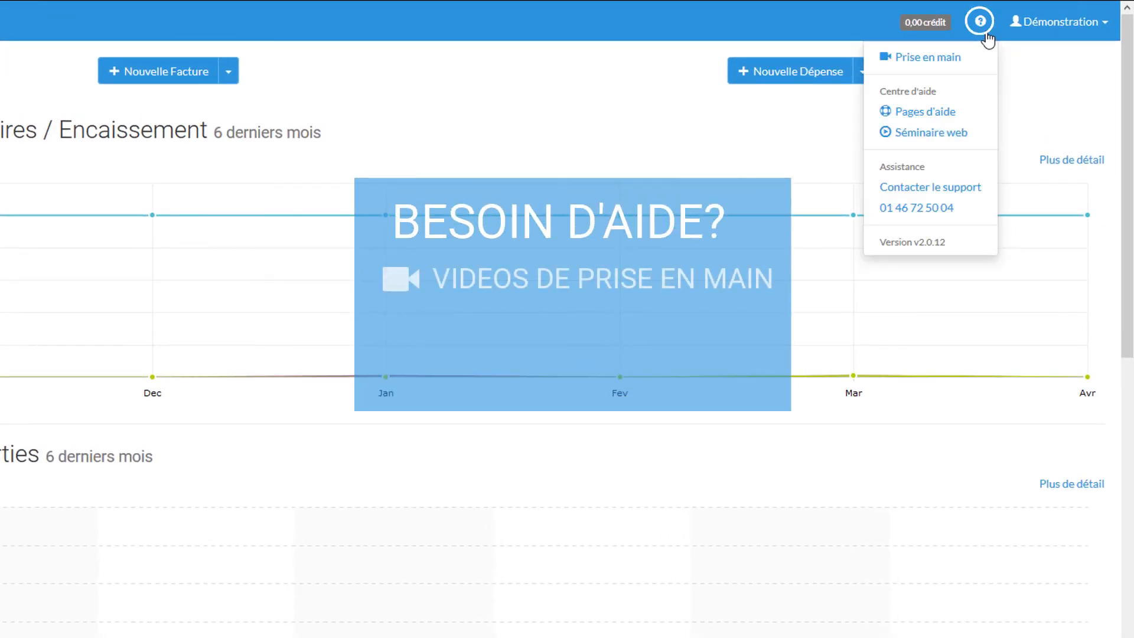